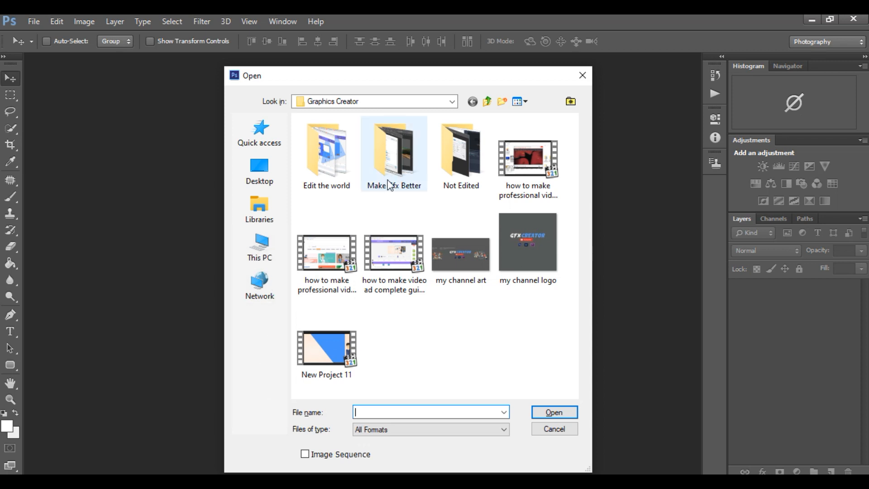
Open youtube-channel-art-sizing-template.png from the YouTube > For Editing folder on drive F.
{"action": "left_click", "coordinate": [488, 101]}
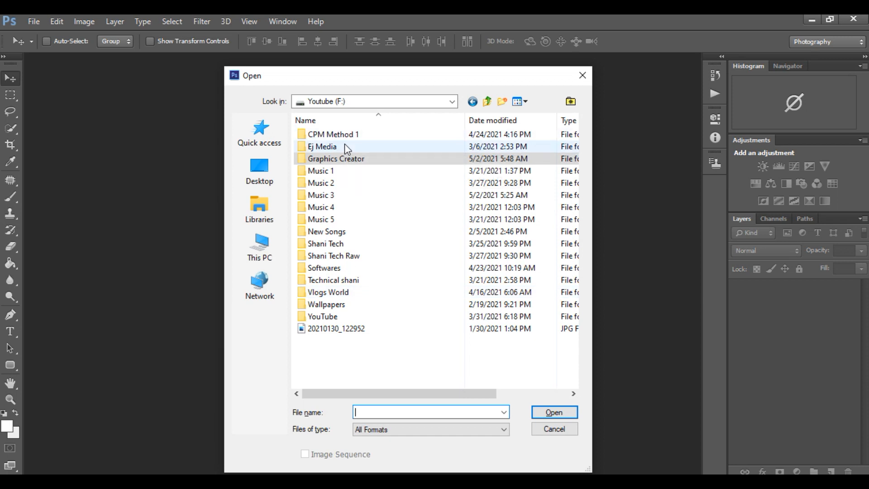
{"action": "left_click", "coordinate": [487, 103]}
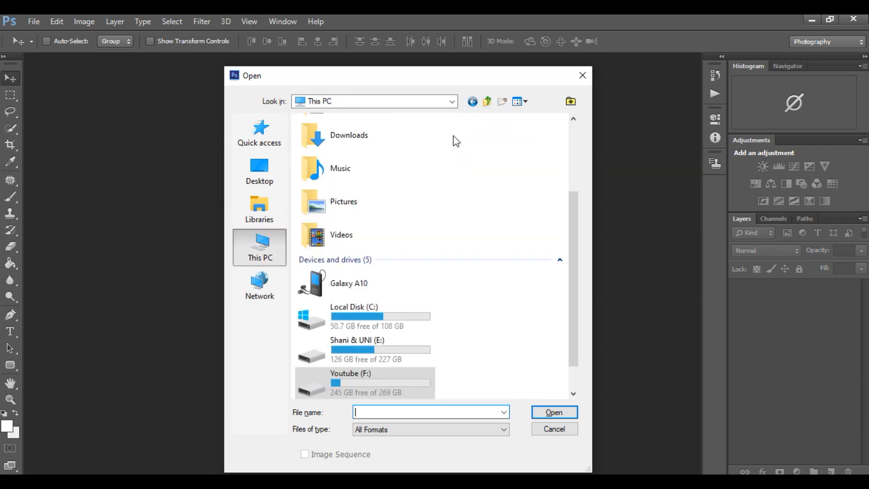
{"action": "double_click", "coordinate": [388, 379]}
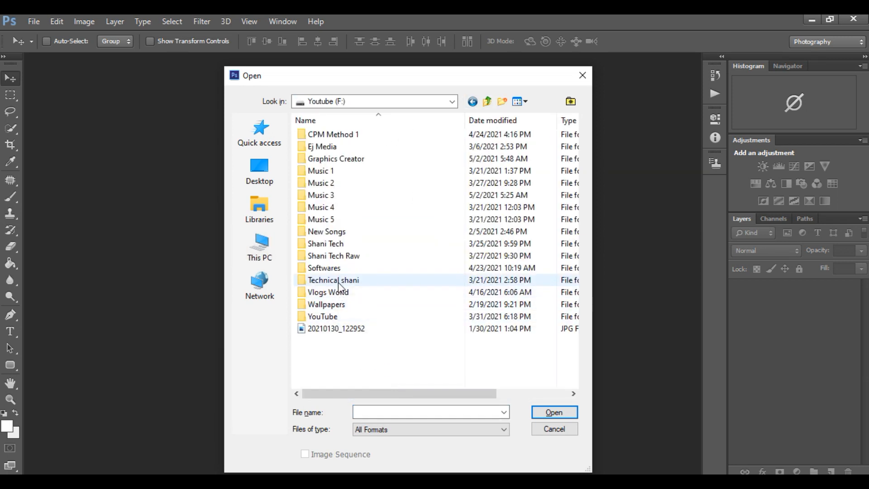
{"action": "double_click", "coordinate": [345, 316]}
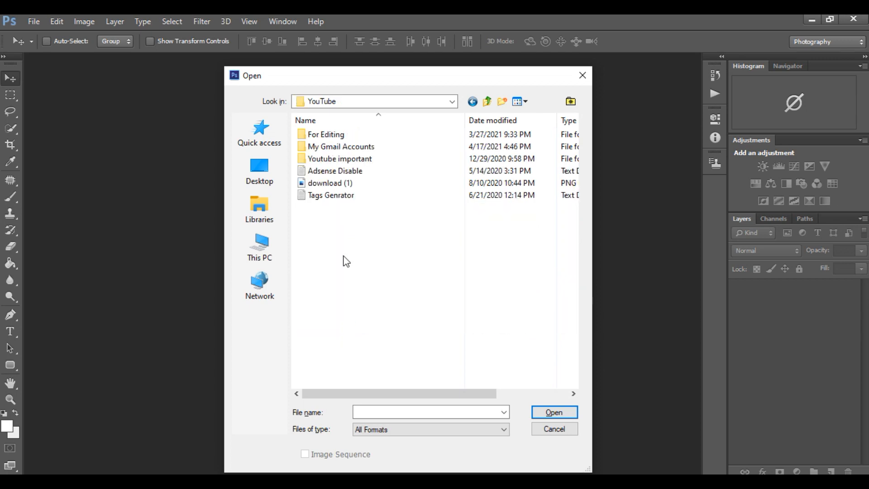
{"action": "double_click", "coordinate": [343, 135]}
{"action": "scroll", "coordinate": [483, 317], "scroll_direction": "down", "scroll_amount": 10}
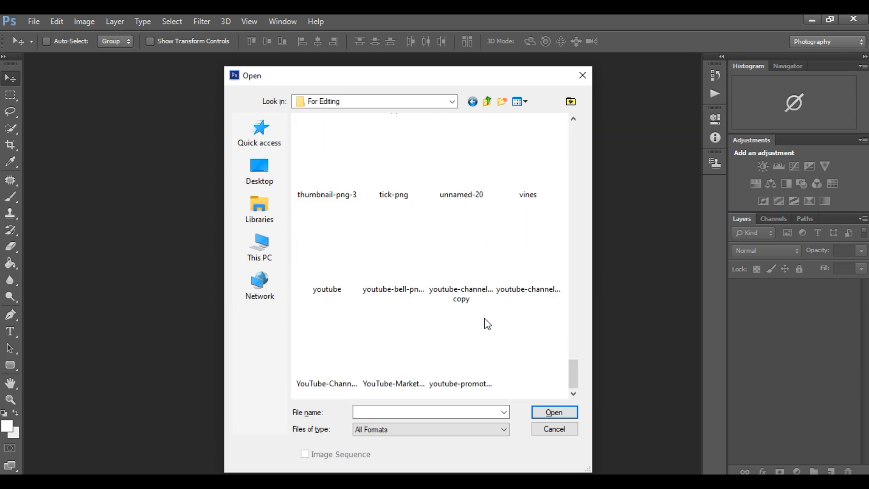
{"action": "double_click", "coordinate": [529, 260]}
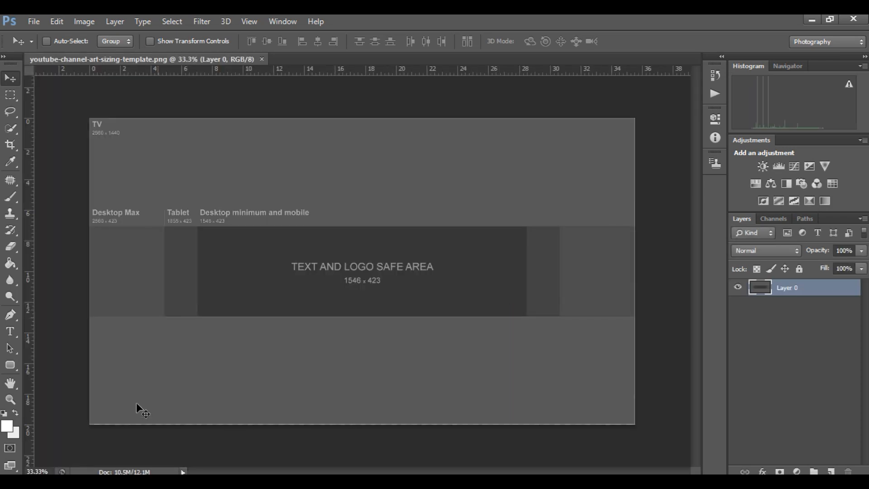
Draw a white rectangle about 2549 × 423 px over the Desktop Max band of the template.
{"action": "left_click_drag", "start_coordinate": [11, 363], "coordinate": [61, 365]}
{"action": "left_click", "coordinate": [10, 427]}
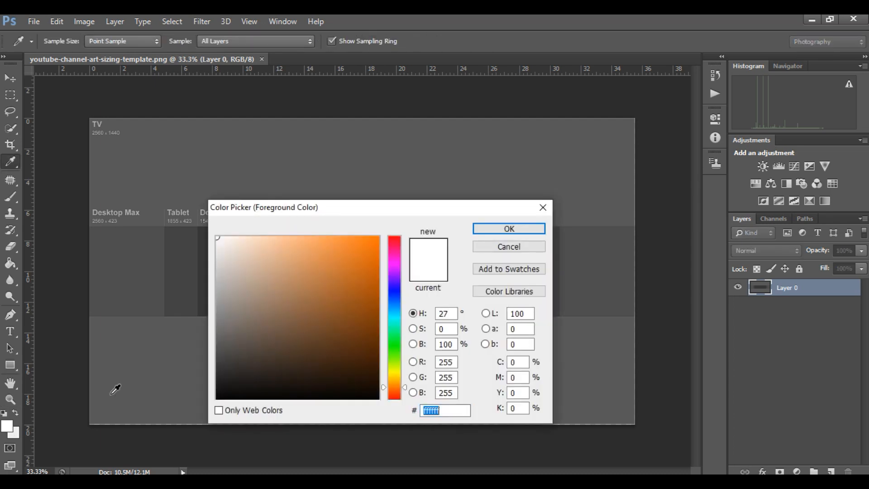
{"action": "left_click", "coordinate": [518, 229]}
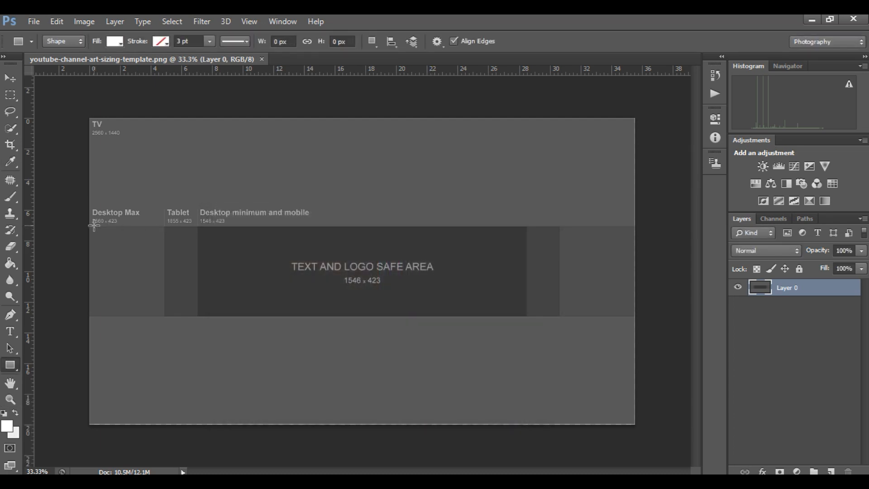
{"action": "left_click_drag", "start_coordinate": [89, 225], "coordinate": [632, 314]}
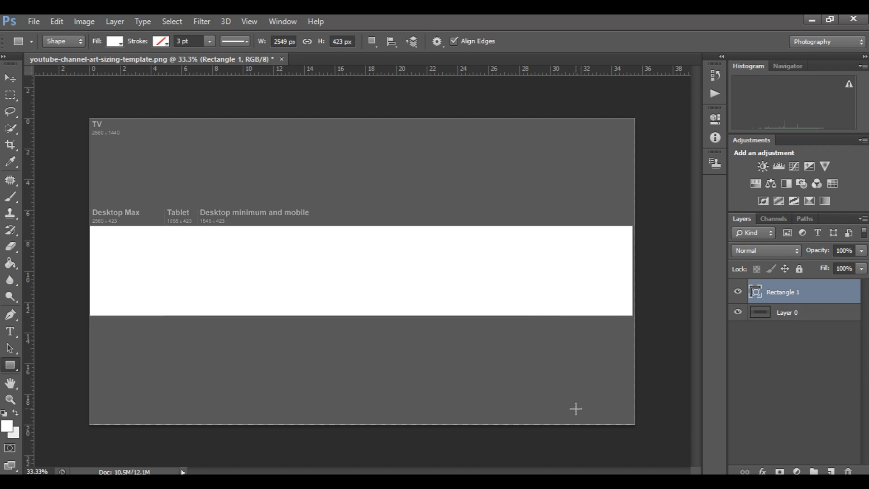
Stretch the white rectangle horizontally to the full canvas width of 2560 px.
{"action": "key", "text": "ctrl+t"}
{"action": "left_click_drag", "start_coordinate": [636, 270], "coordinate": [638, 270]}
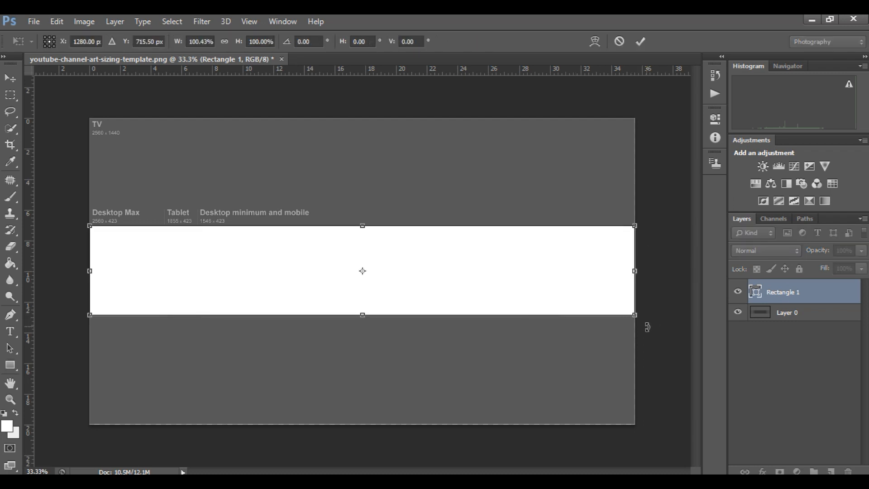
{"action": "key", "text": "Return"}
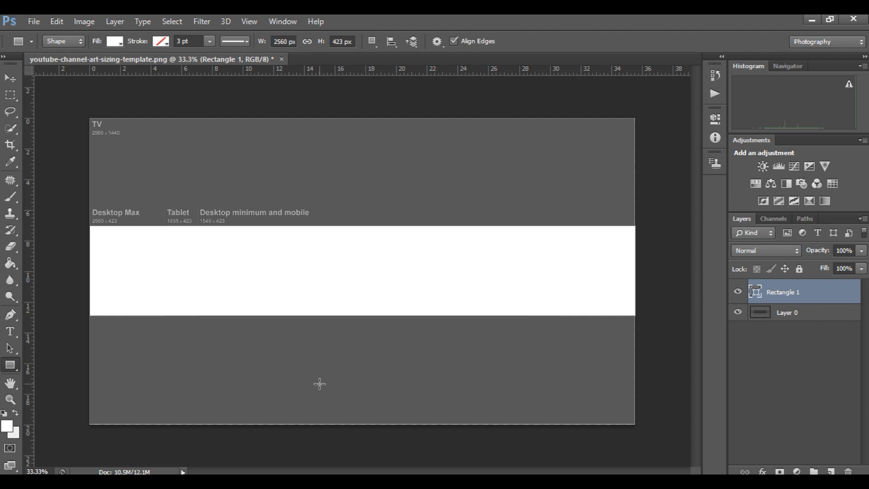
Place vertical guides at both side edges of the text and logo safe area, hiding the white rectangle while positioning them.
{"action": "left_click", "coordinate": [738, 292]}
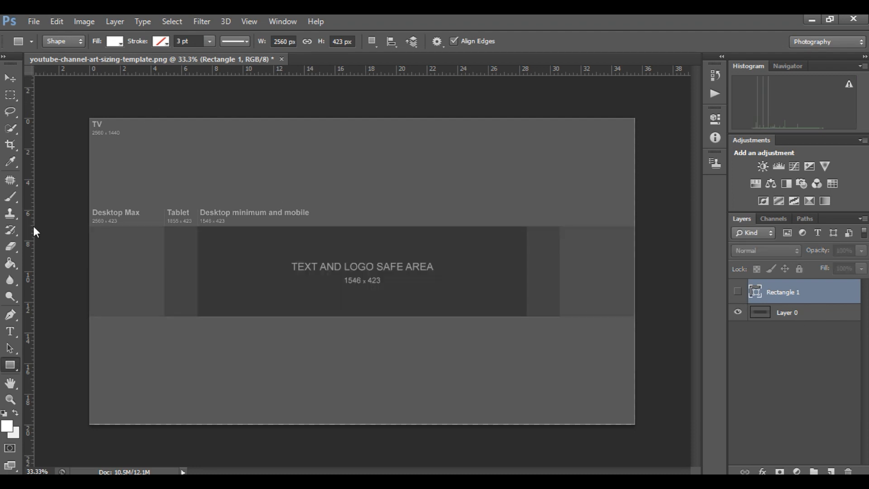
{"action": "left_click_drag", "start_coordinate": [28, 232], "coordinate": [527, 348]}
{"action": "left_click_drag", "start_coordinate": [26, 274], "coordinate": [199, 353]}
{"action": "left_click", "coordinate": [739, 291]}
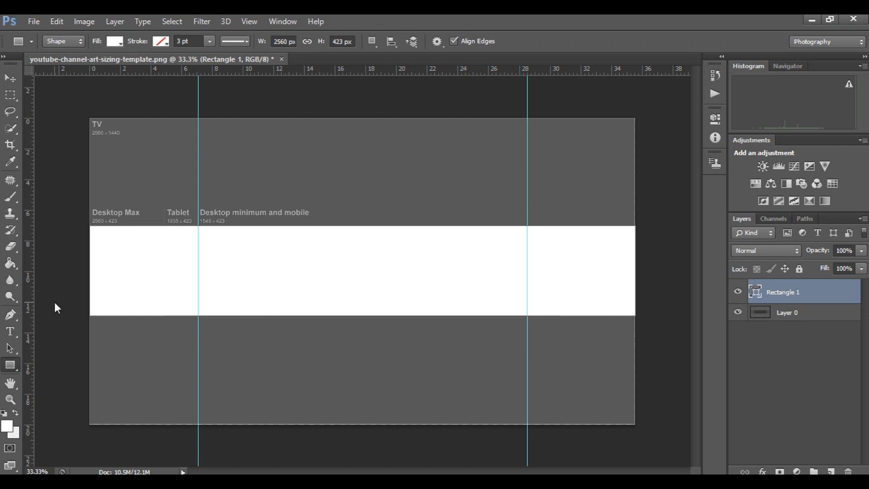
Open the my logo image from the Graphics Creator > Make Gfx Better folder.
{"action": "key", "text": "ctrl+o"}
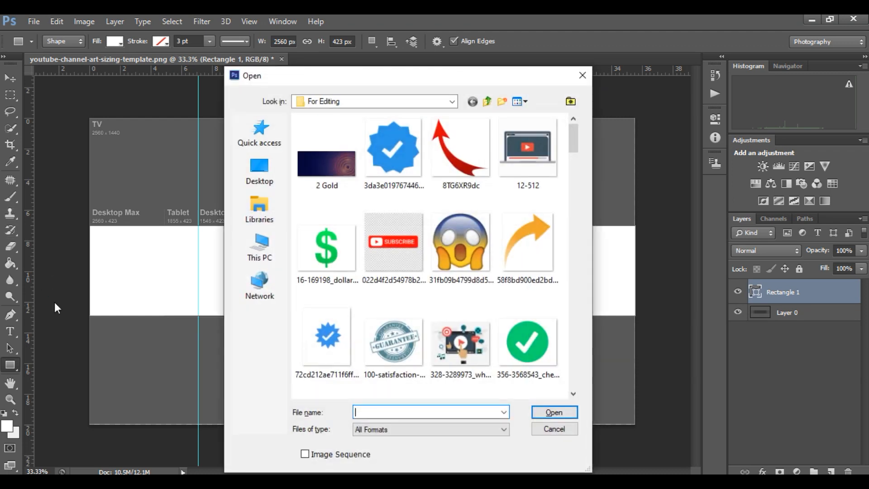
{"action": "left_click", "coordinate": [489, 102]}
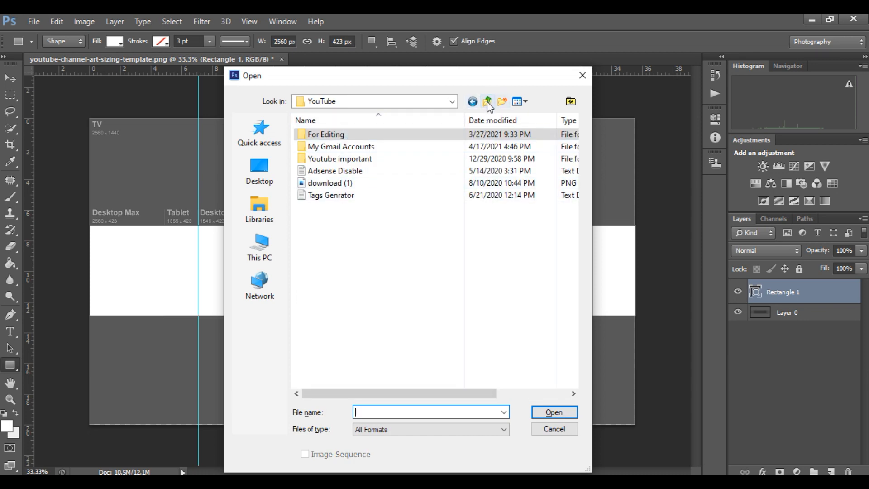
{"action": "left_click", "coordinate": [488, 102]}
{"action": "double_click", "coordinate": [369, 159]}
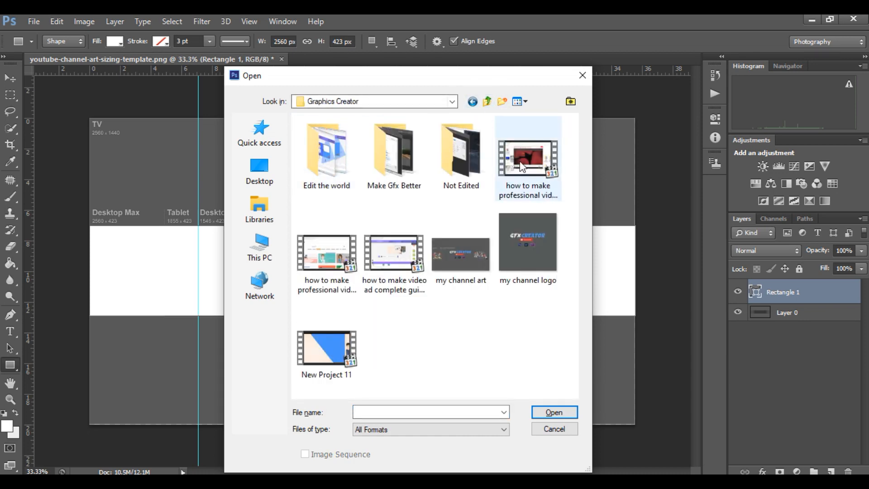
{"action": "double_click", "coordinate": [395, 160]}
{"action": "left_click", "coordinate": [530, 261]}
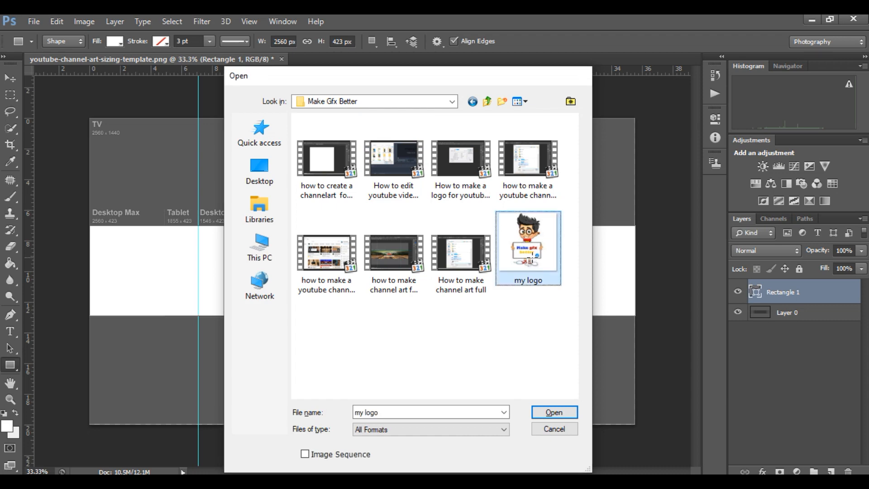
{"action": "double_click", "coordinate": [530, 260]}
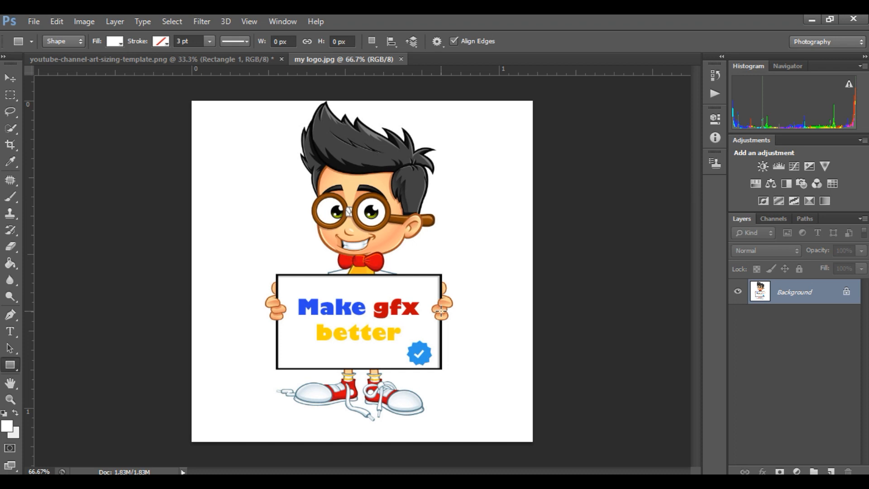
Select nearly the whole logo image with a rectangular marquee and move it into the channel art template document.
{"action": "left_click", "coordinate": [10, 94]}
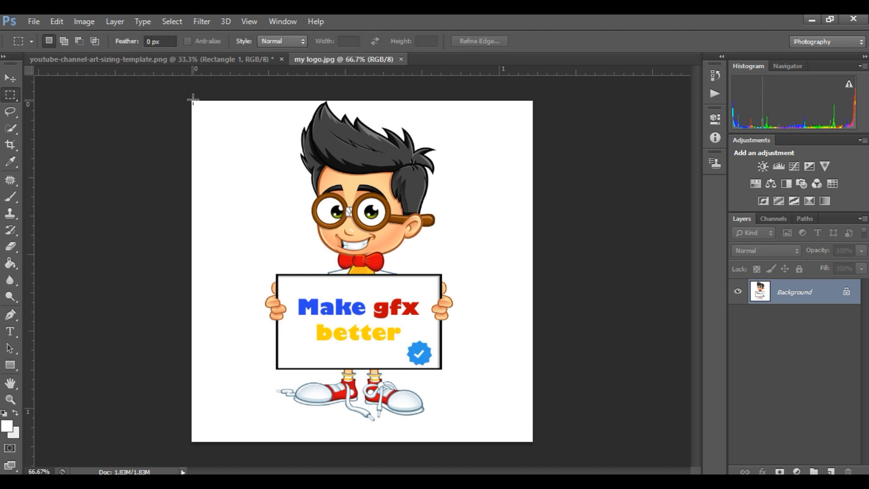
{"action": "left_click_drag", "start_coordinate": [193, 100], "coordinate": [533, 433]}
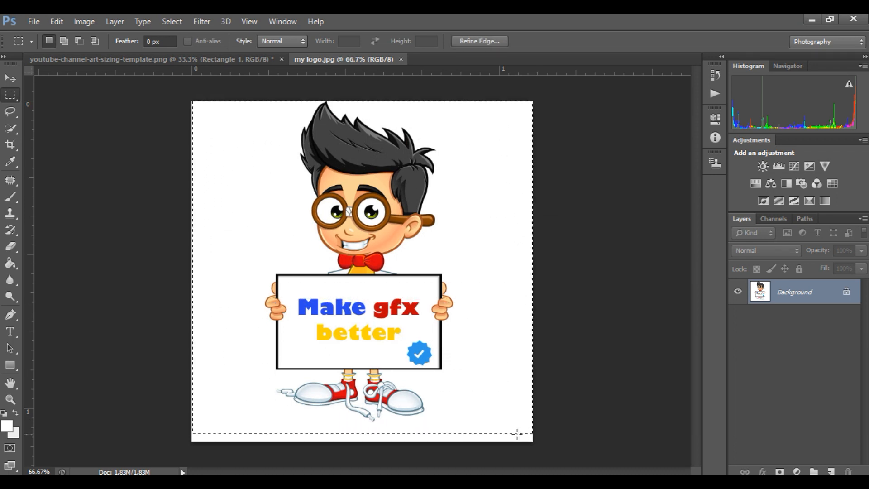
{"action": "left_click", "coordinate": [10, 77]}
{"action": "left_click_drag", "start_coordinate": [311, 232], "coordinate": [317, 272]}
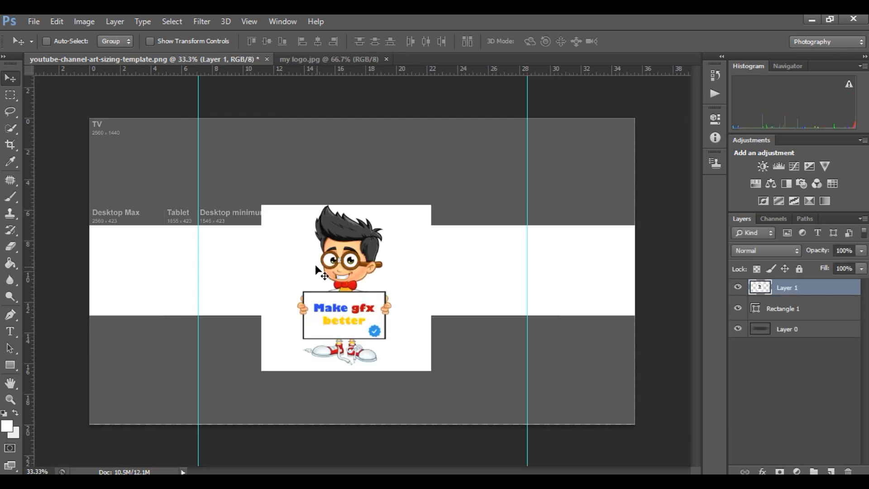
Scale the logo to about 57% width and 54% height to fit the white band, and center it there.
{"action": "key", "text": "ctrl+t"}
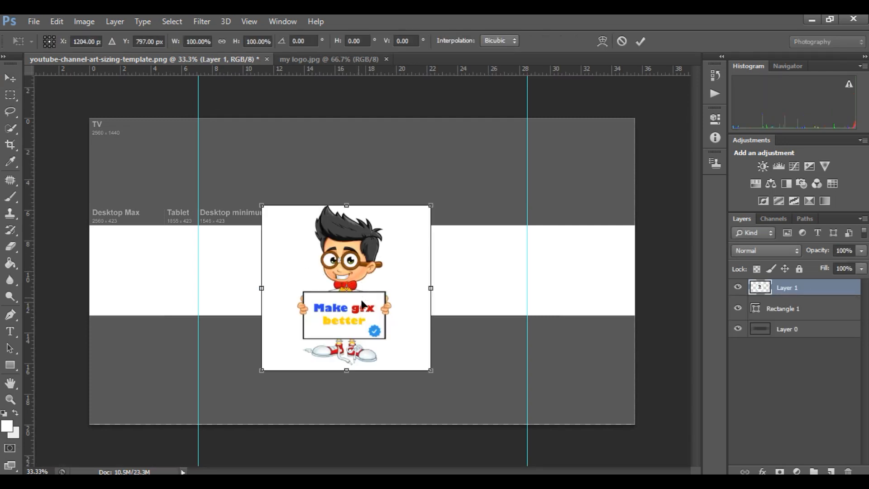
{"action": "left_click_drag", "start_coordinate": [358, 300], "coordinate": [374, 320]}
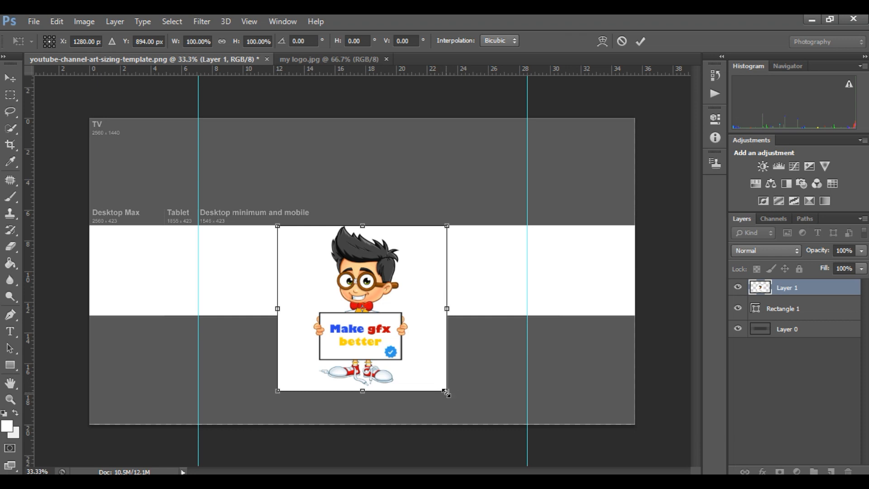
{"action": "left_click_drag", "start_coordinate": [446, 393], "coordinate": [374, 315]}
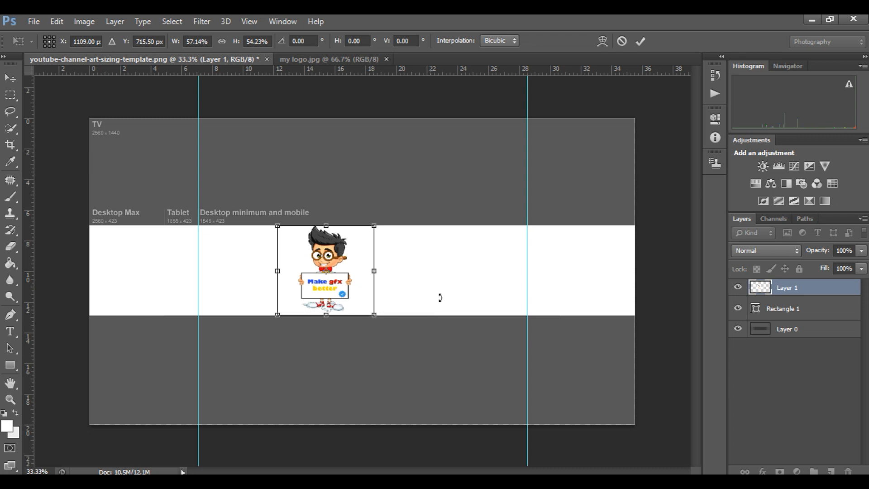
{"action": "key", "text": "Return"}
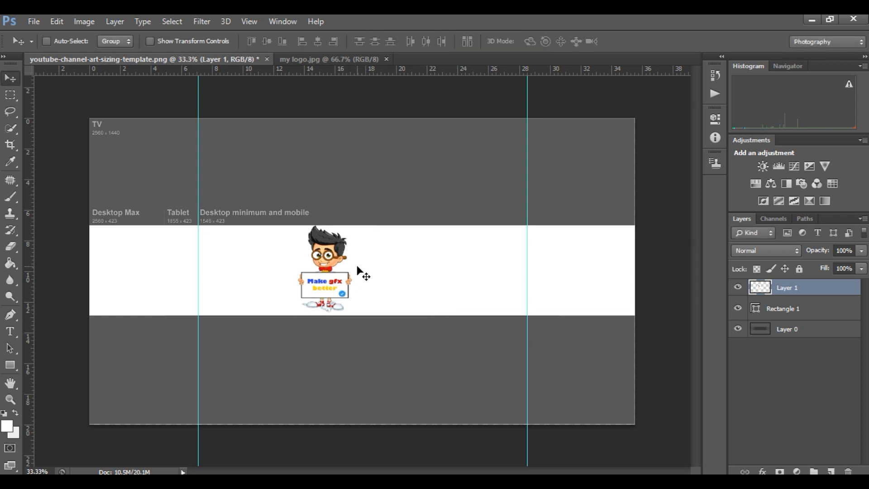
{"action": "left_click_drag", "start_coordinate": [324, 271], "coordinate": [358, 273]}
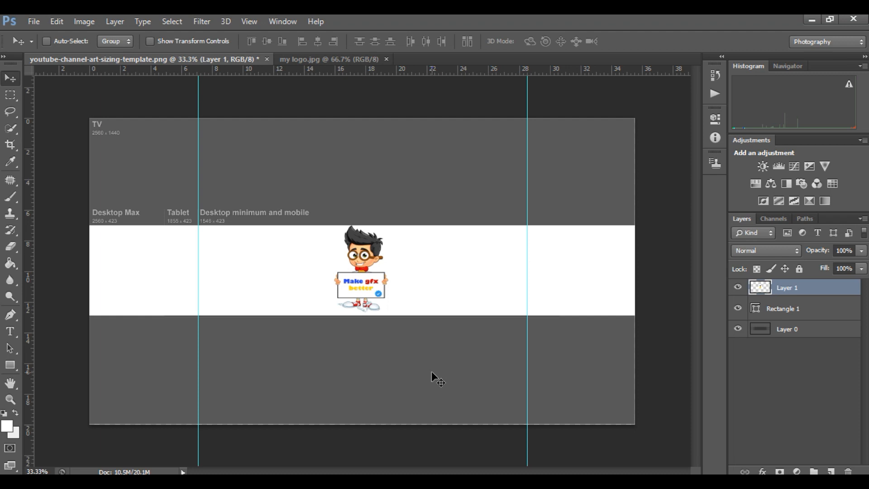
Open the red Subscribe button image 580b57fcd9996e24bc43c514.png from the YouTube > For Editing folder.
{"action": "key", "text": "ctrl+o"}
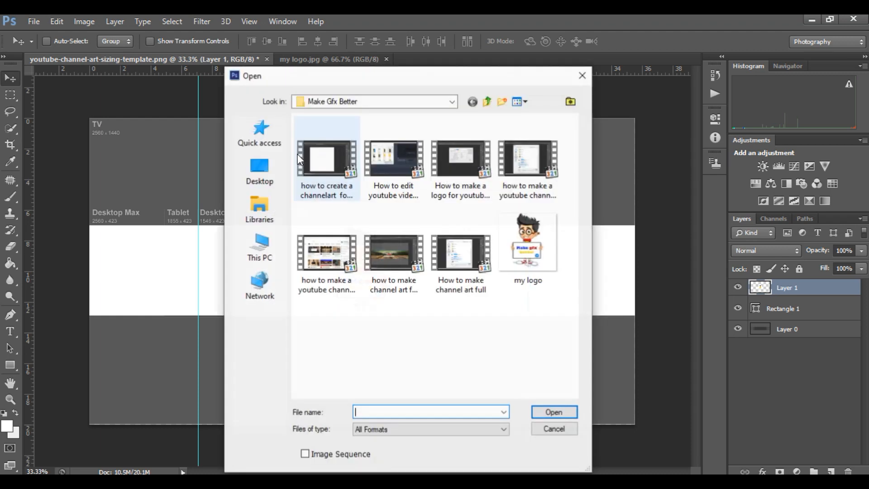
{"action": "left_click", "coordinate": [487, 103]}
{"action": "left_click", "coordinate": [487, 104]}
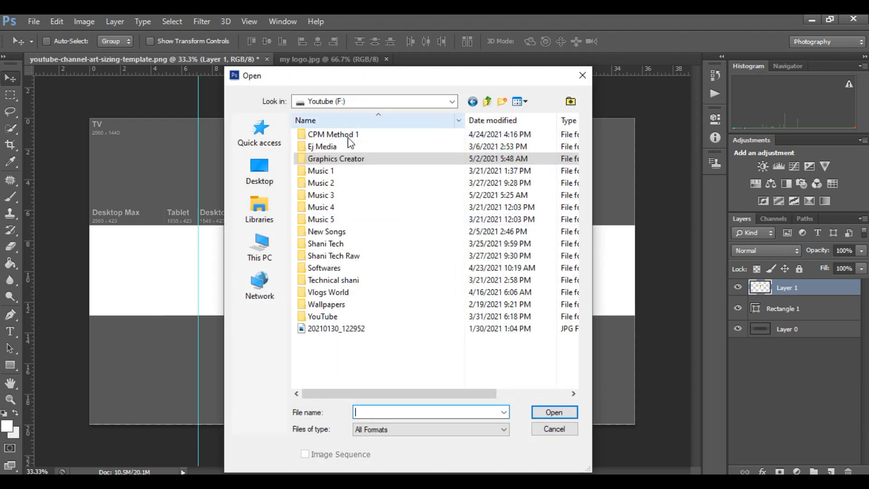
{"action": "double_click", "coordinate": [355, 317]}
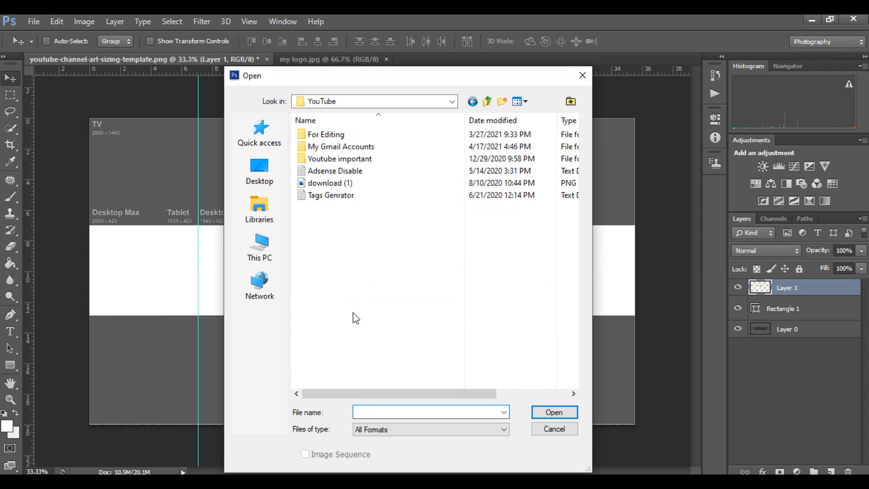
{"action": "double_click", "coordinate": [354, 136]}
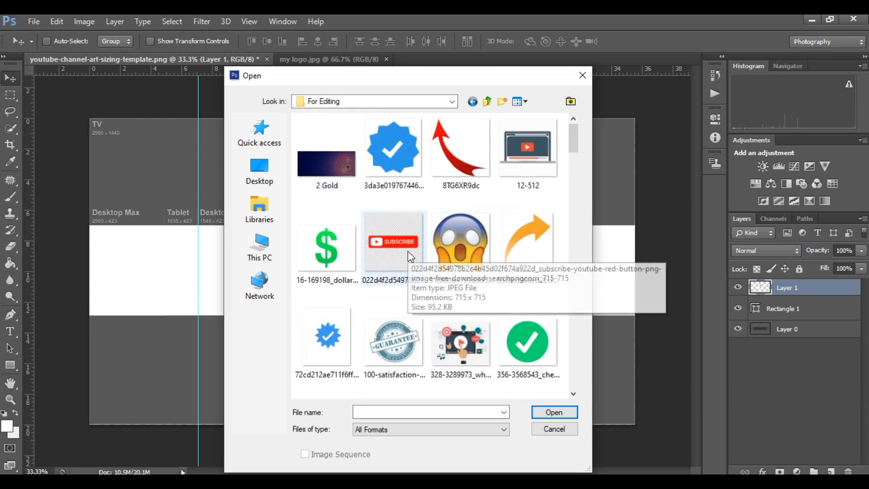
{"action": "scroll", "coordinate": [569, 145], "scroll_direction": "down", "scroll_amount": 2}
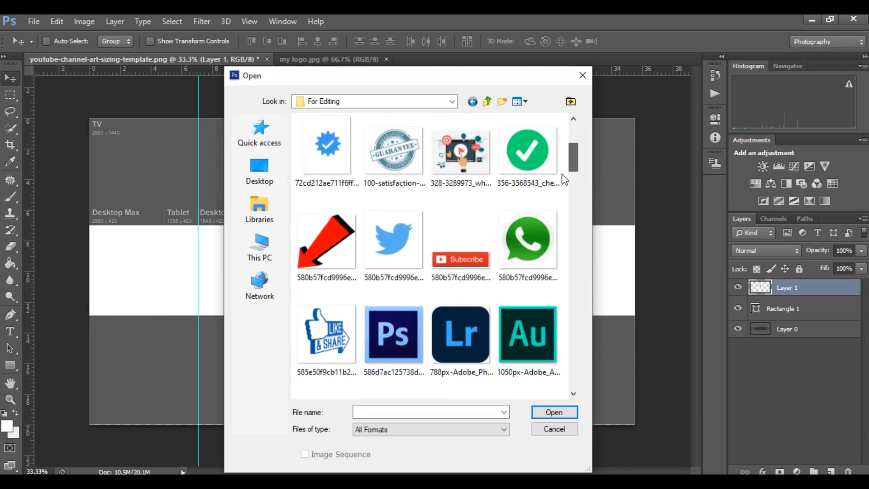
{"action": "double_click", "coordinate": [439, 257]}
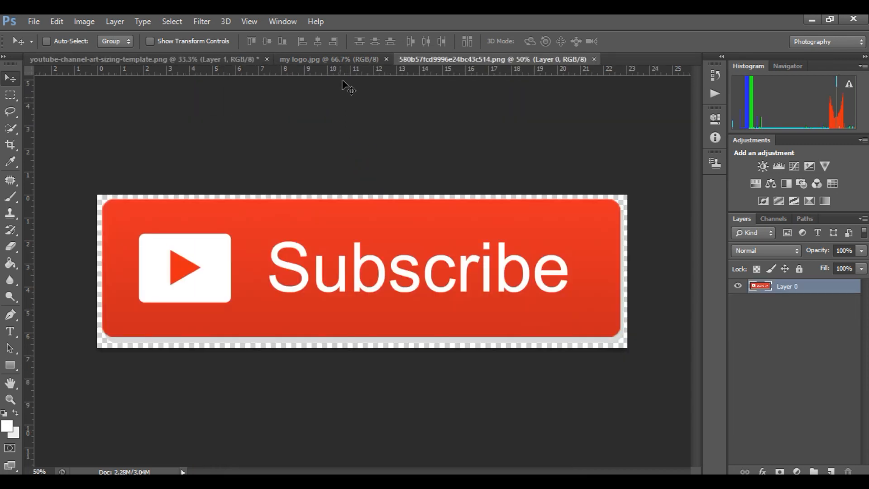
Close my logo.jpg and move the Subscribe button image into the channel art template document.
{"action": "left_click", "coordinate": [334, 60]}
{"action": "left_click", "coordinate": [386, 59]}
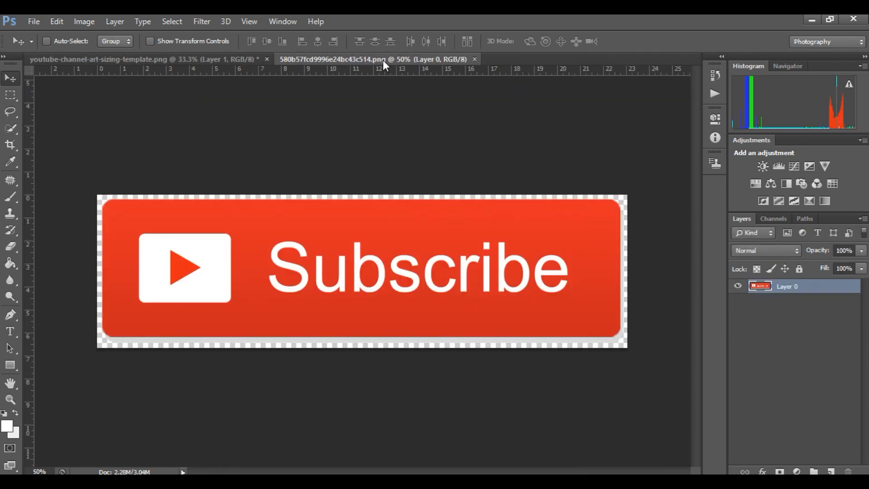
{"action": "left_click_drag", "start_coordinate": [375, 267], "coordinate": [339, 229]}
{"action": "left_click_drag", "start_coordinate": [435, 301], "coordinate": [427, 289]}
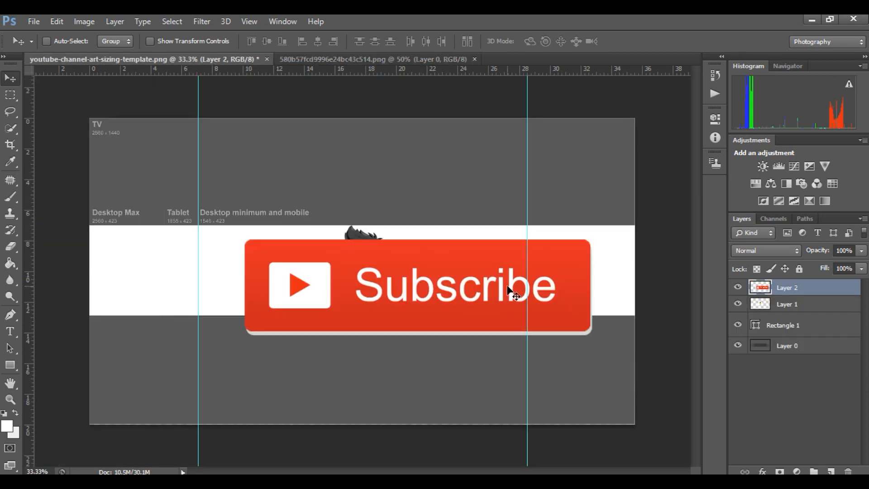
Scale the Subscribe button down to a small size and place it just right of the logo character's sign.
{"action": "key", "text": "ctrl+t"}
{"action": "left_click_drag", "start_coordinate": [594, 338], "coordinate": [426, 293]}
{"action": "key", "text": "Return"}
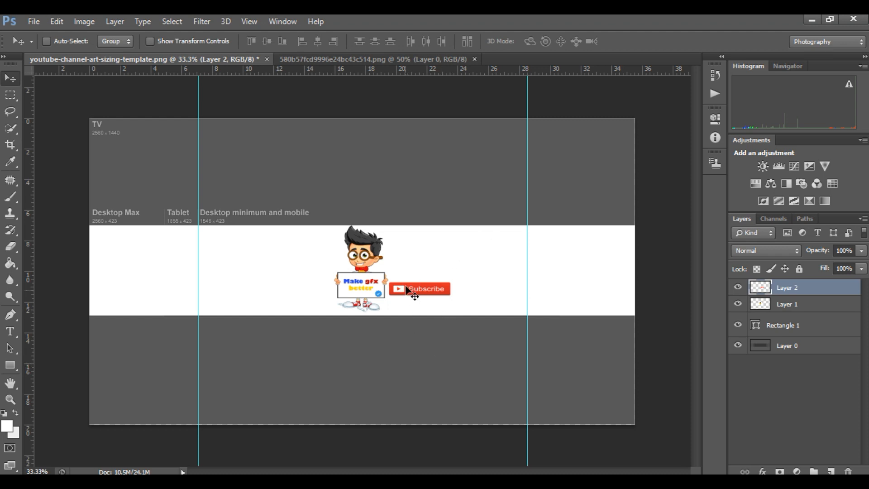
Nudge the Subscribe button slightly upward and open icons adobe vectors.png from the For Editing folder.
{"action": "mouse_move", "coordinate": [408, 297]}
{"action": "left_mouse_down"}
{"action": "mouse_move", "coordinate": [409, 317]}
{"action": "mouse_move", "coordinate": [408, 295]}
{"action": "mouse_move", "coordinate": [384, 245]}
{"action": "mouse_move", "coordinate": [344, 252]}
{"action": "mouse_move", "coordinate": [410, 265]}
{"action": "mouse_move", "coordinate": [409, 291]}
{"action": "left_mouse_up"}
{"action": "key", "text": "ctrl+o"}
{"action": "left_click_drag", "start_coordinate": [576, 131], "coordinate": [535, 139]}
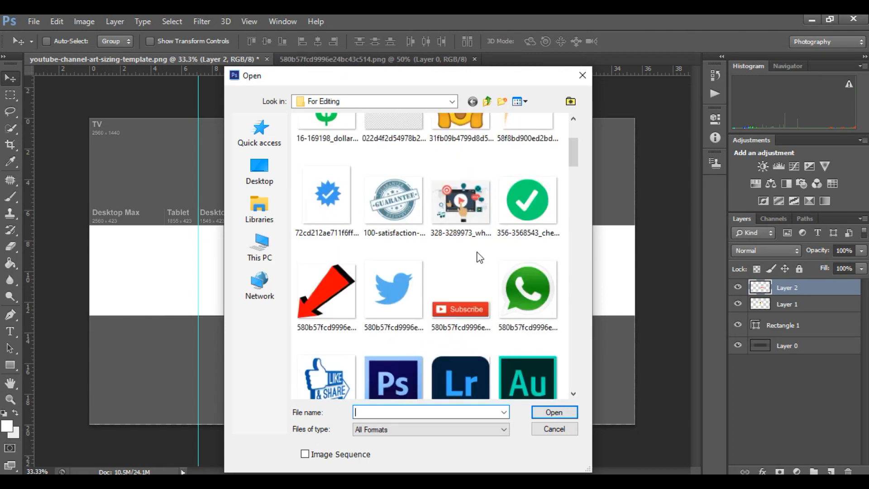
{"action": "scroll", "coordinate": [480, 258], "scroll_direction": "down", "scroll_amount": 3}
{"action": "left_click_drag", "start_coordinate": [572, 165], "coordinate": [571, 231]}
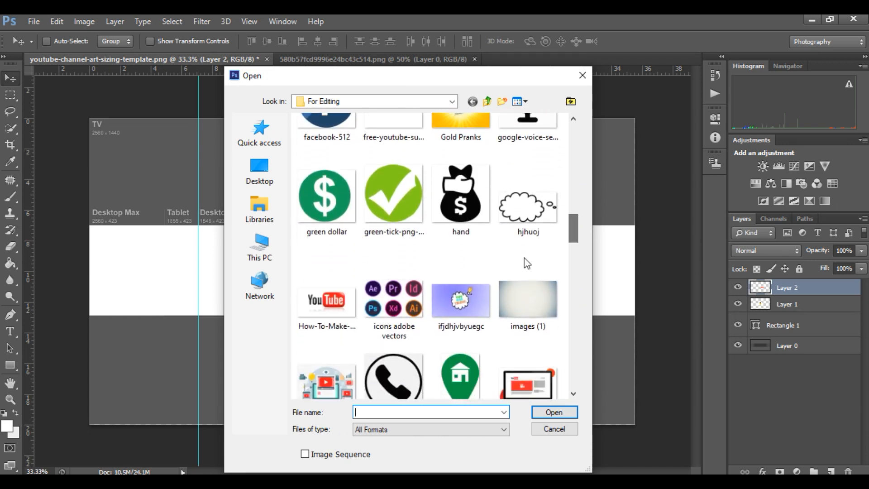
{"action": "double_click", "coordinate": [394, 312]}
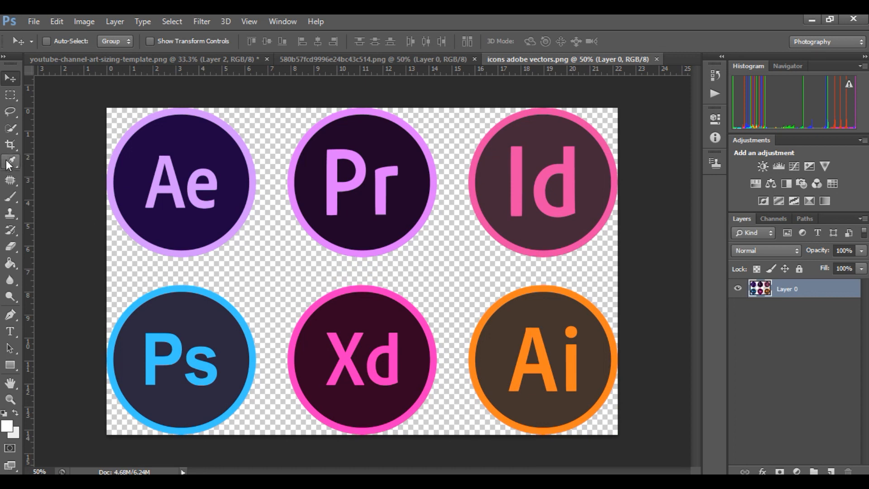
Undo a trial placement of the whole six-icon sheet in the template and close the Subscribe button image document.
{"action": "left_click_drag", "start_coordinate": [202, 218], "coordinate": [312, 309]}
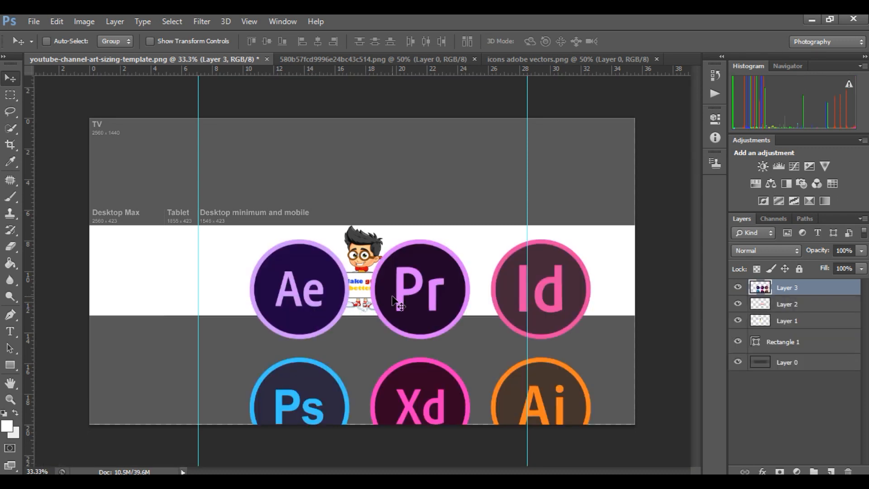
{"action": "key", "text": "ctrl+z"}
{"action": "left_click", "coordinate": [396, 59]}
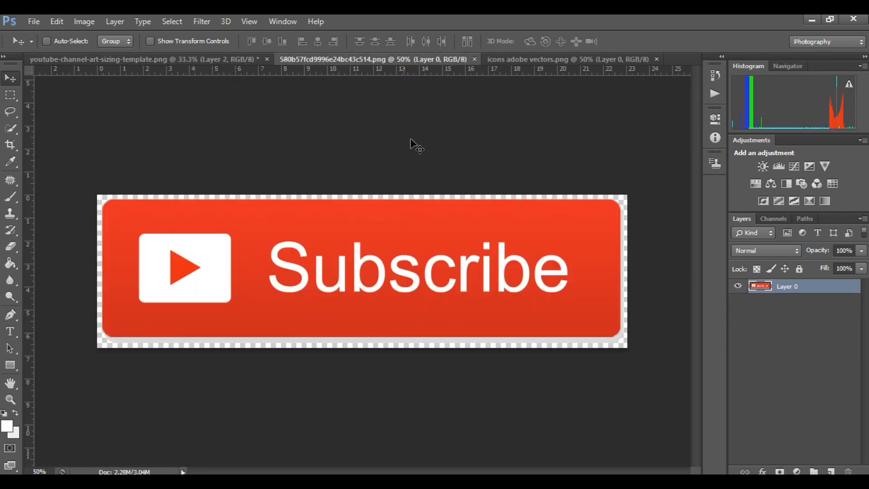
{"action": "left_click", "coordinate": [474, 59]}
{"action": "left_click", "coordinate": [414, 60]}
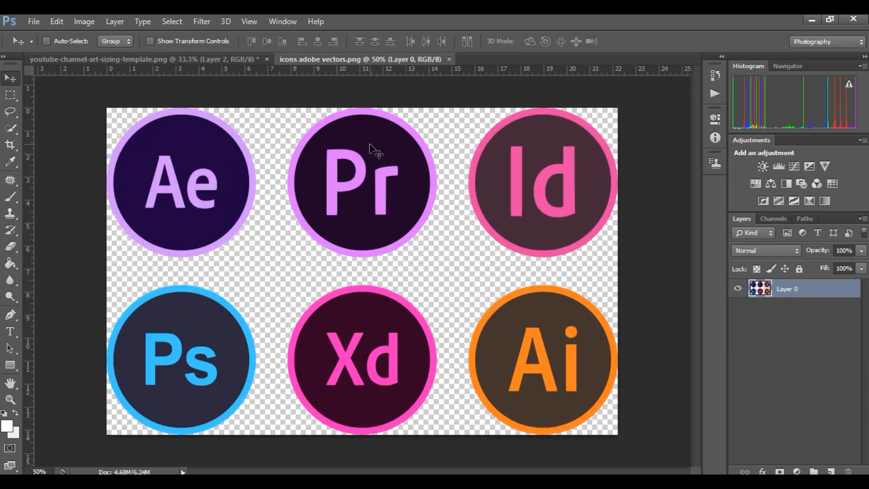
Select the upper row of Ae, Pr and Id icons with a rectangular marquee and move it into the channel art template.
{"action": "left_click", "coordinate": [10, 95]}
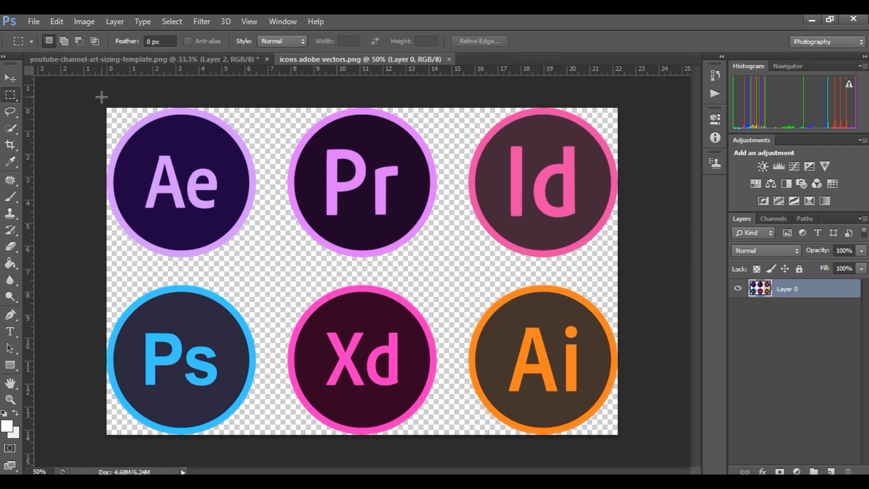
{"action": "left_click_drag", "start_coordinate": [106, 107], "coordinate": [619, 269]}
{"action": "left_click", "coordinate": [10, 79]}
{"action": "left_click_drag", "start_coordinate": [168, 170], "coordinate": [250, 290]}
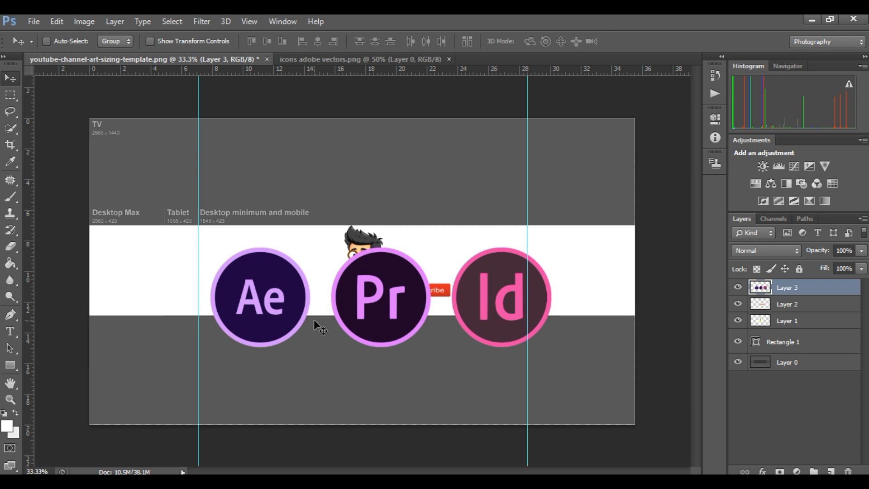
Scale the Ae, Pr, Id row to about 30% width and 23% height and place it at the upper left of the white band.
{"action": "key", "text": "ctrl+t"}
{"action": "left_click_drag", "start_coordinate": [550, 347], "coordinate": [314, 271]}
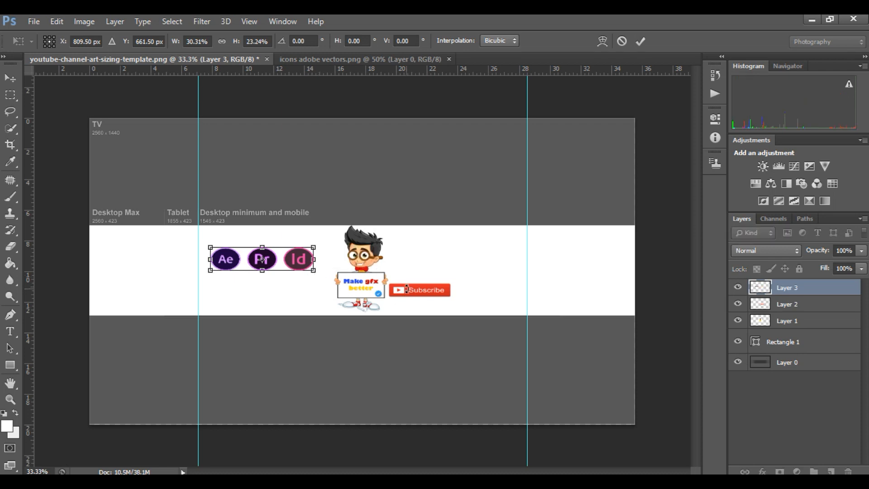
{"action": "key", "text": "Return"}
{"action": "left_click_drag", "start_coordinate": [254, 263], "coordinate": [254, 248]}
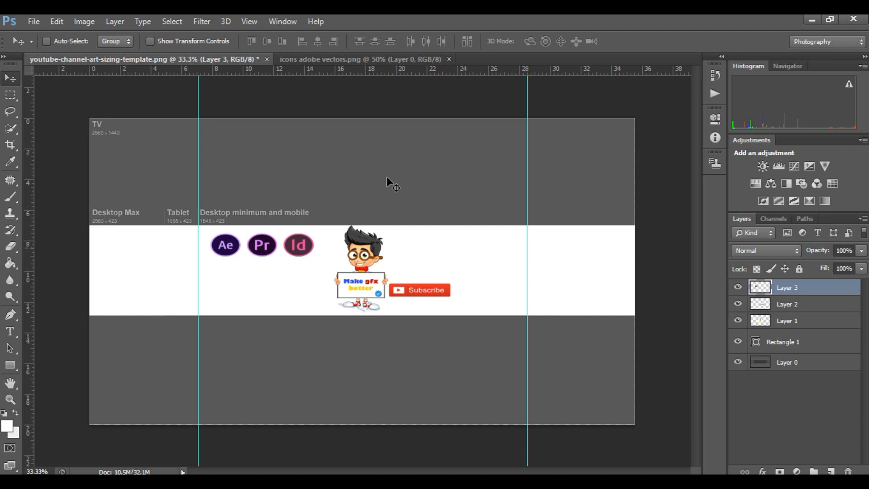
Select the lower row of Ps, Xd and Ai icons in the icon sheet and move it into the channel art template.
{"action": "left_click", "coordinate": [379, 60]}
{"action": "left_click", "coordinate": [10, 95]}
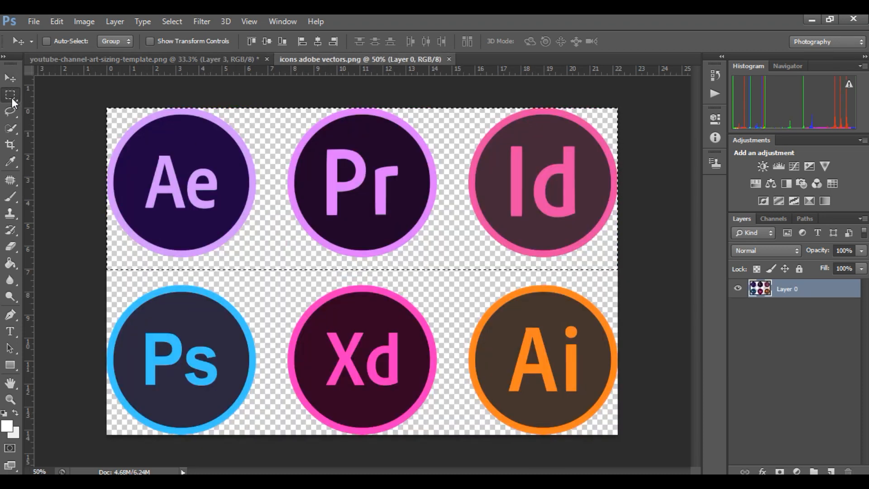
{"action": "left_click_drag", "start_coordinate": [106, 270], "coordinate": [624, 435]}
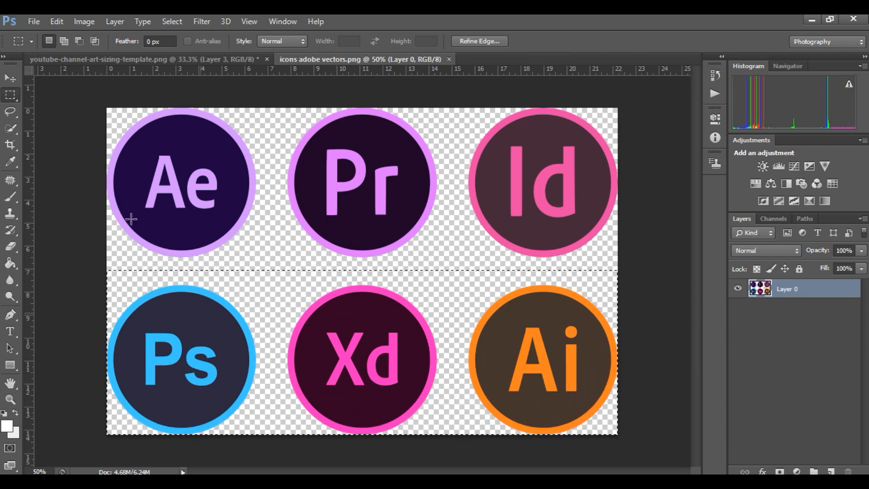
{"action": "left_click", "coordinate": [8, 80]}
{"action": "left_click_drag", "start_coordinate": [173, 340], "coordinate": [267, 293]}
Scale the Ps, Xd, Ai row to about 30% width and 23% height and place it right of the character's head.
{"action": "key", "text": "ctrl+t"}
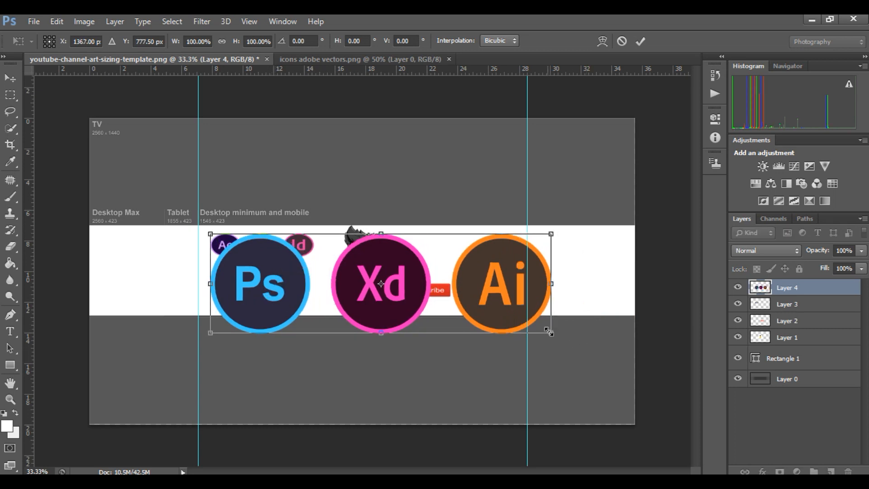
{"action": "left_click_drag", "start_coordinate": [556, 337], "coordinate": [317, 265]}
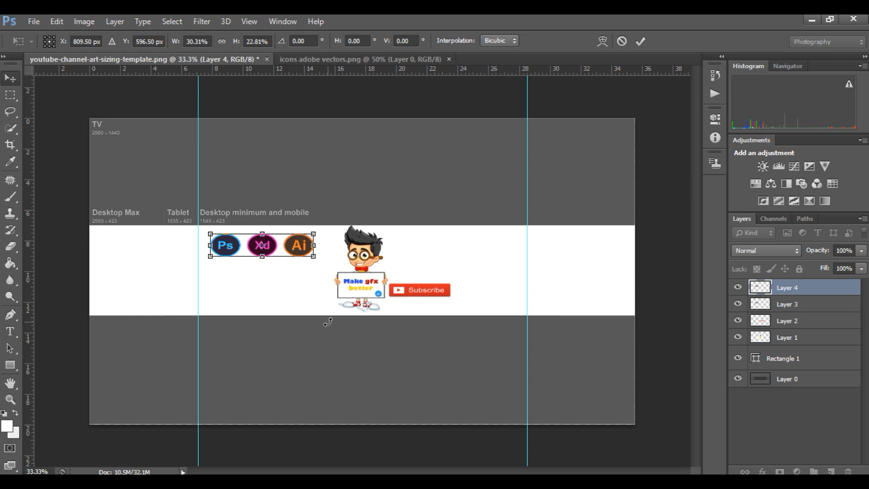
{"action": "key", "text": "Return"}
{"action": "left_click_drag", "start_coordinate": [264, 247], "coordinate": [456, 252]}
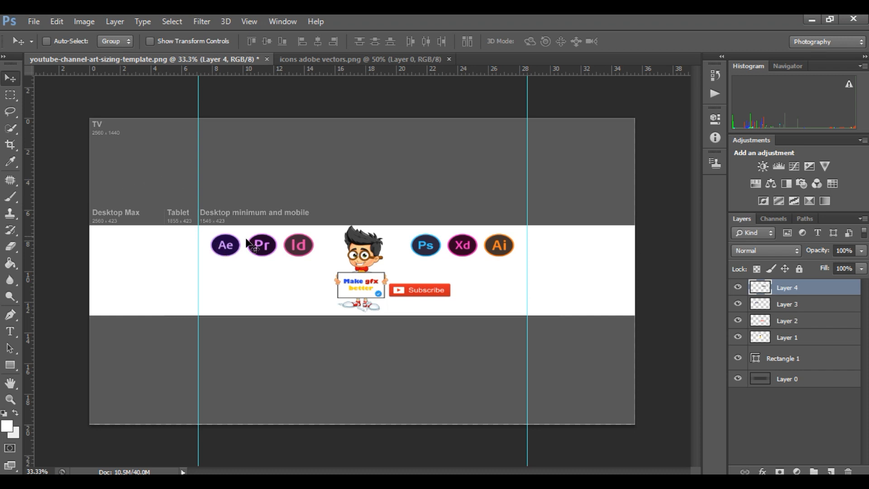
Move the Ae, Pr, Id icon row straight down to the band's lower edge and select the Rectangle 1 layer.
{"action": "left_click", "coordinate": [787, 304]}
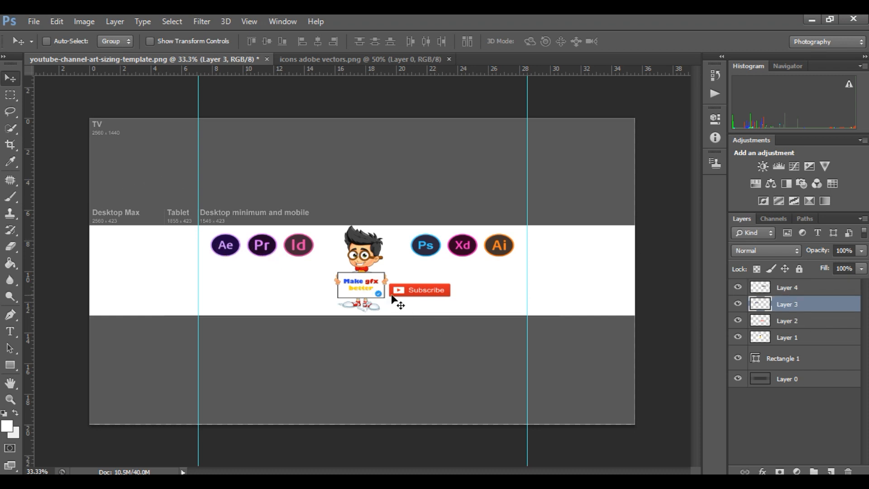
{"action": "left_click_drag", "start_coordinate": [270, 251], "coordinate": [272, 303]}
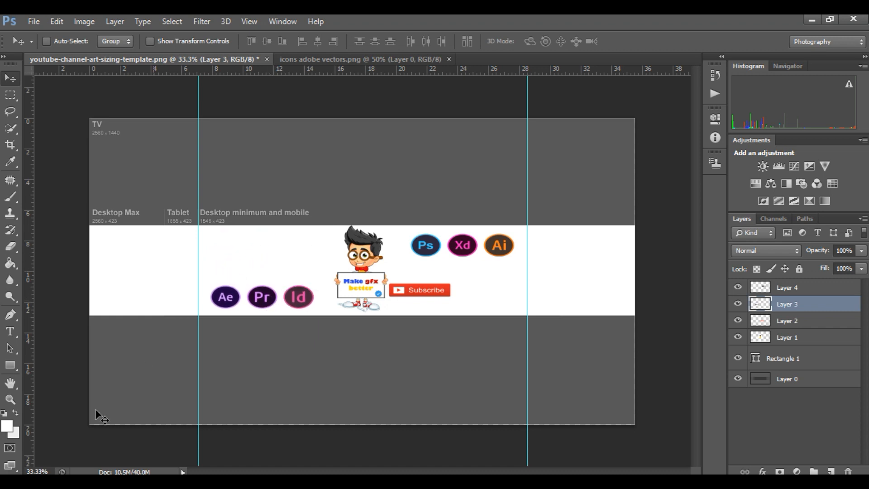
{"action": "left_click", "coordinate": [783, 358]}
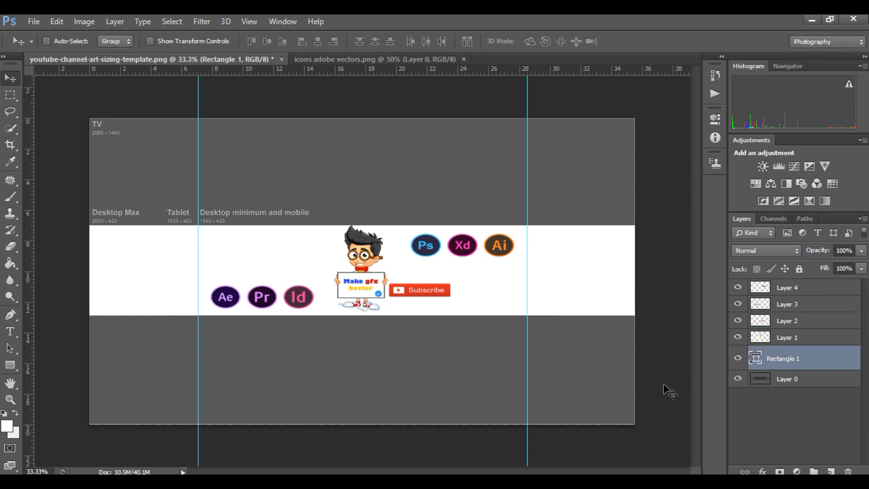
Open the YouTube logo image 1280px-Logo_of_YouTube_(2015-2017).svg.png from the For Editing folder.
{"action": "left_click", "coordinate": [10, 332]}
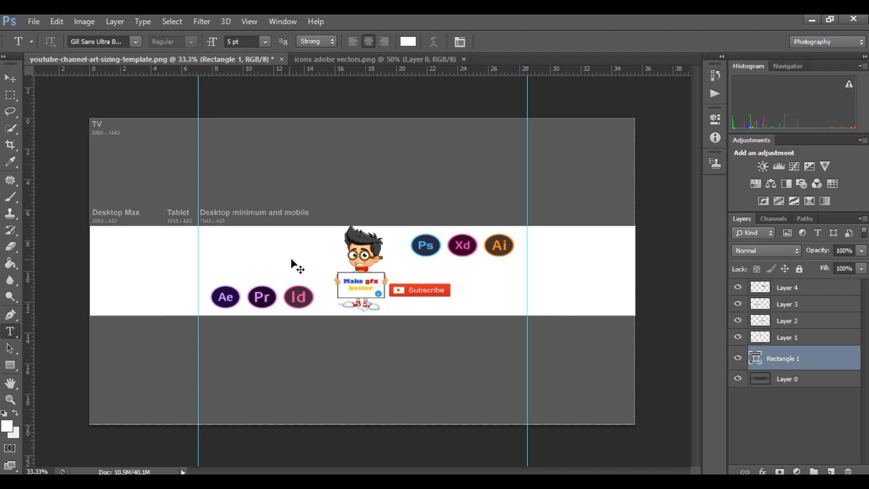
{"action": "key", "text": "ctrl+o"}
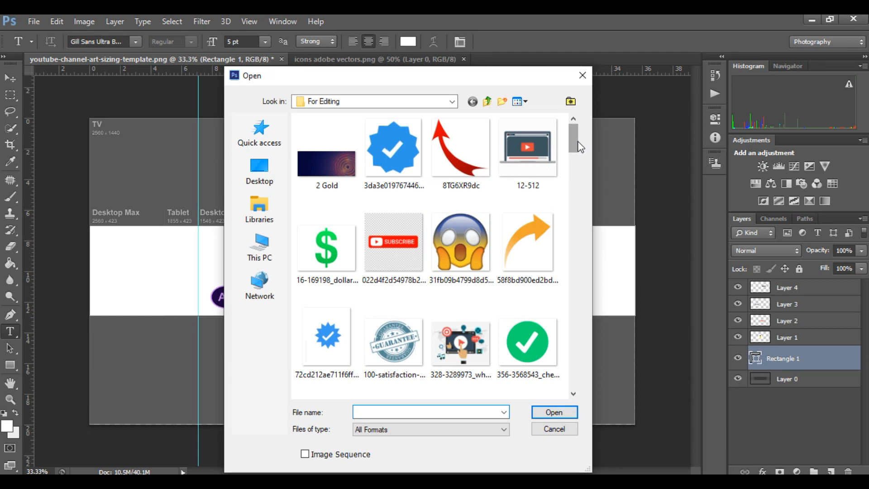
{"action": "left_click_drag", "start_coordinate": [578, 142], "coordinate": [578, 189]}
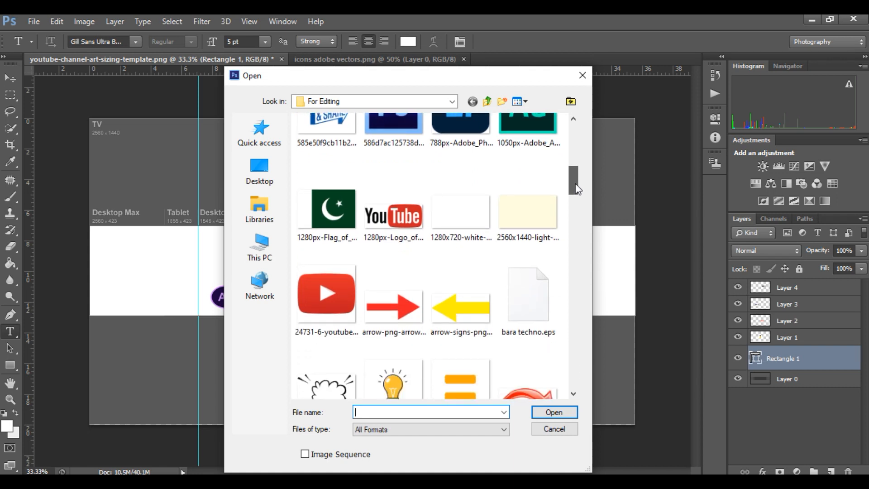
{"action": "mouse_move", "coordinate": [578, 190]}
{"action": "left_mouse_down"}
{"action": "mouse_move", "coordinate": [575, 216]}
{"action": "mouse_move", "coordinate": [576, 192]}
{"action": "left_mouse_up"}
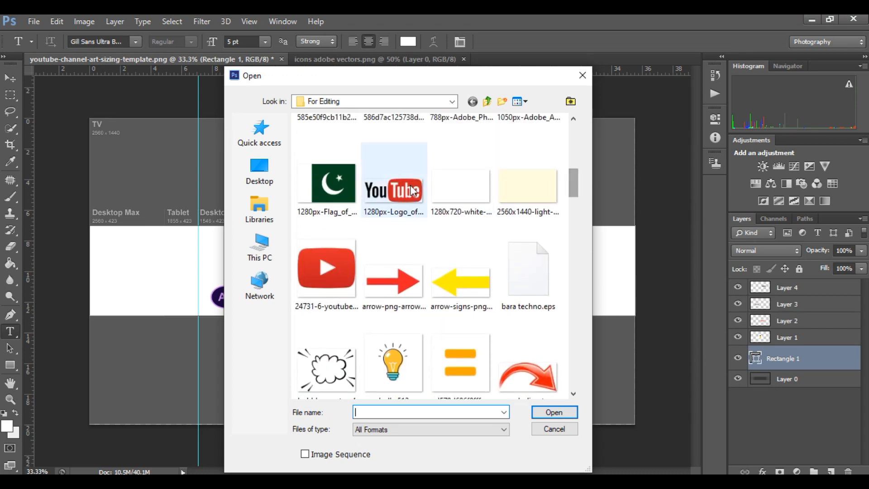
{"action": "double_click", "coordinate": [415, 190]}
{"action": "left_click", "coordinate": [421, 291]}
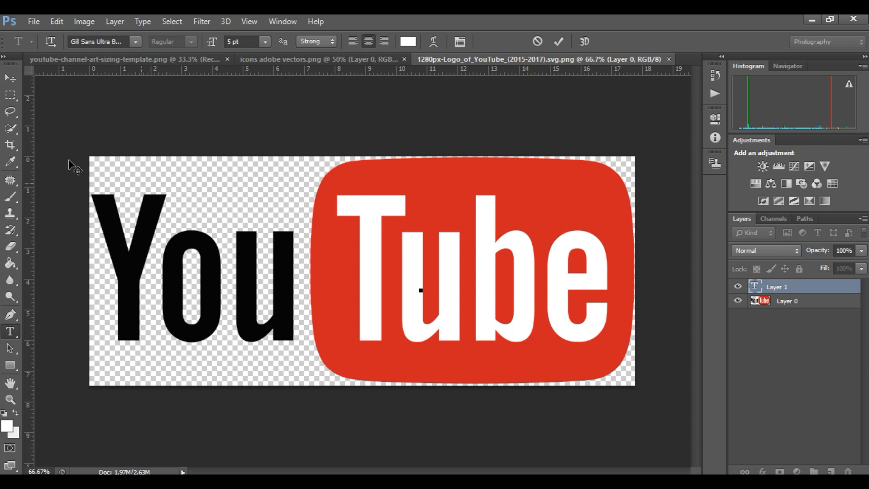
Move the YouTube logo from Layer 0 into the template and scale it down above the Ae, Pr, Id icons.
{"action": "left_click", "coordinate": [15, 83]}
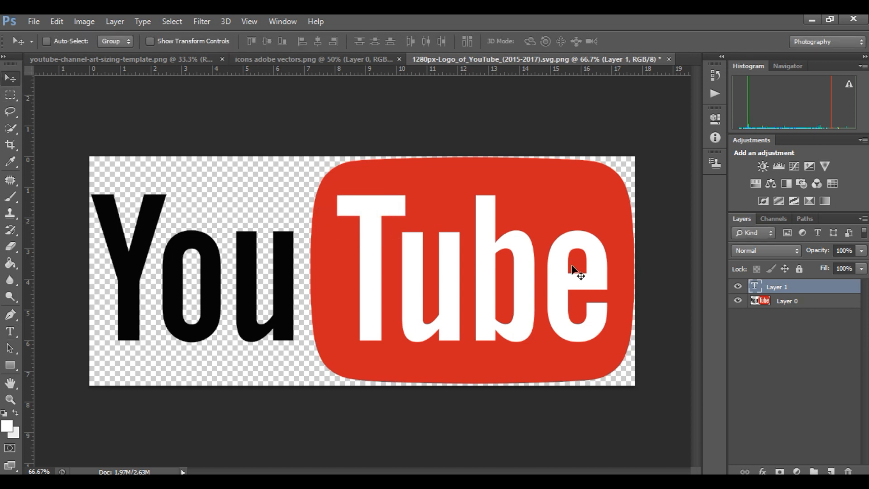
{"action": "left_click", "coordinate": [770, 301]}
{"action": "left_click_drag", "start_coordinate": [400, 258], "coordinate": [326, 246]}
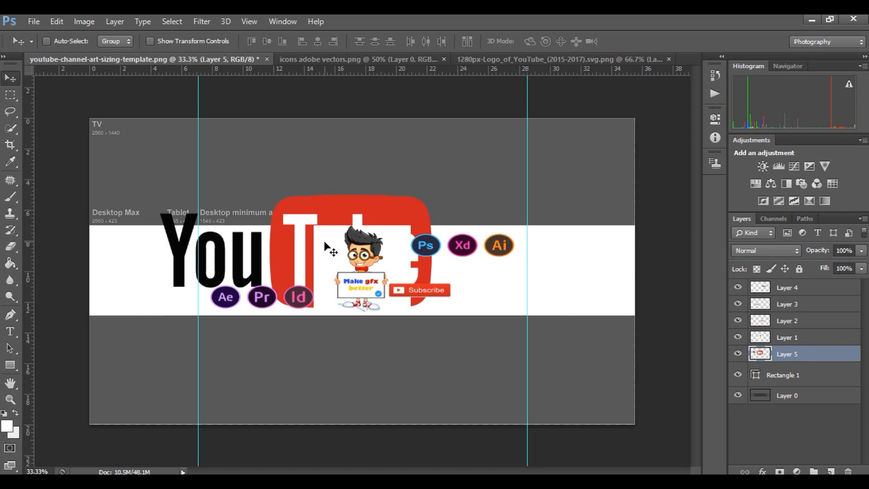
{"action": "key", "text": "ctrl+t"}
{"action": "left_click_drag", "start_coordinate": [433, 309], "coordinate": [273, 252]}
{"action": "key", "text": "Return"}
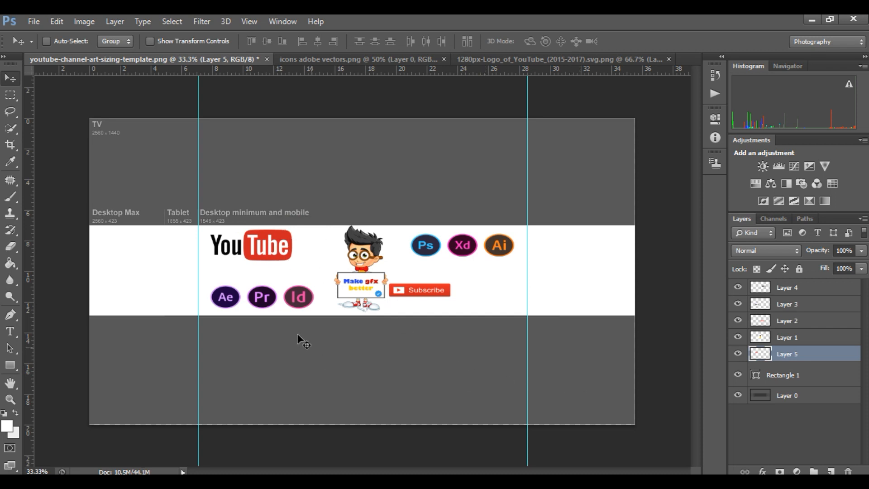
Add the white 5 pt text "View | Learn | Edit" inside the white band, directly above the Rectangle 1 layer.
{"action": "left_click", "coordinate": [765, 379]}
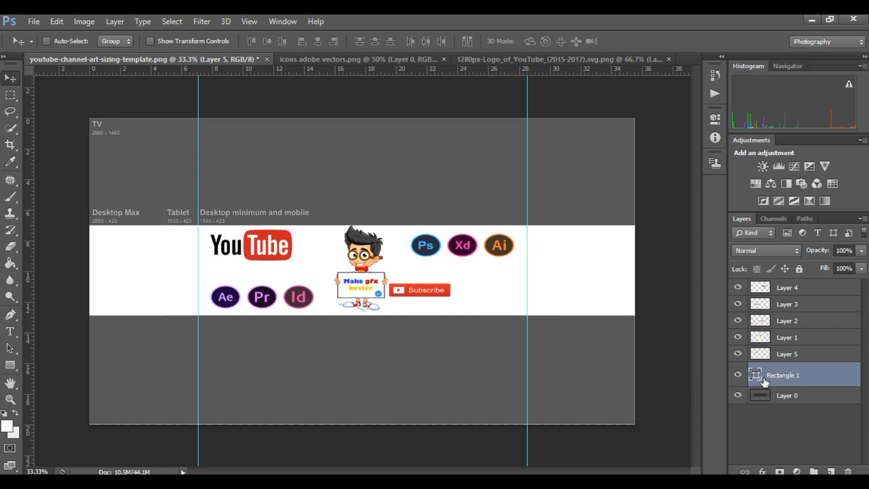
{"action": "left_click", "coordinate": [10, 331]}
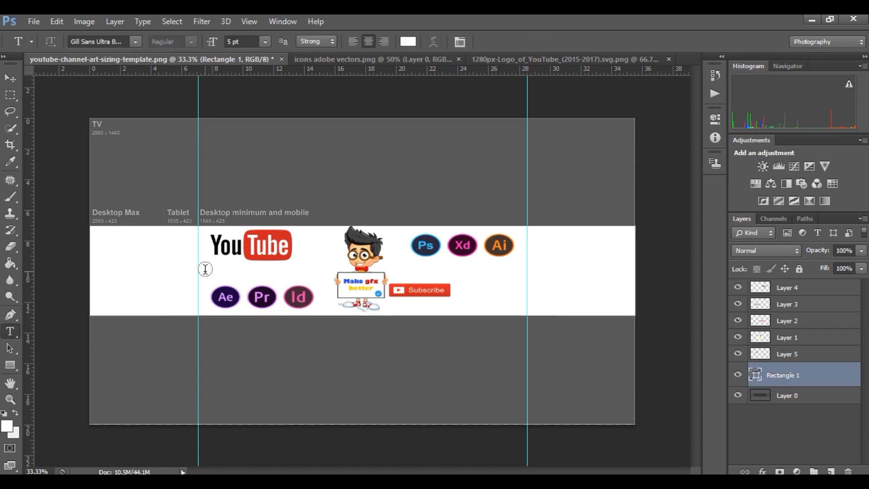
{"action": "left_click", "coordinate": [292, 269]}
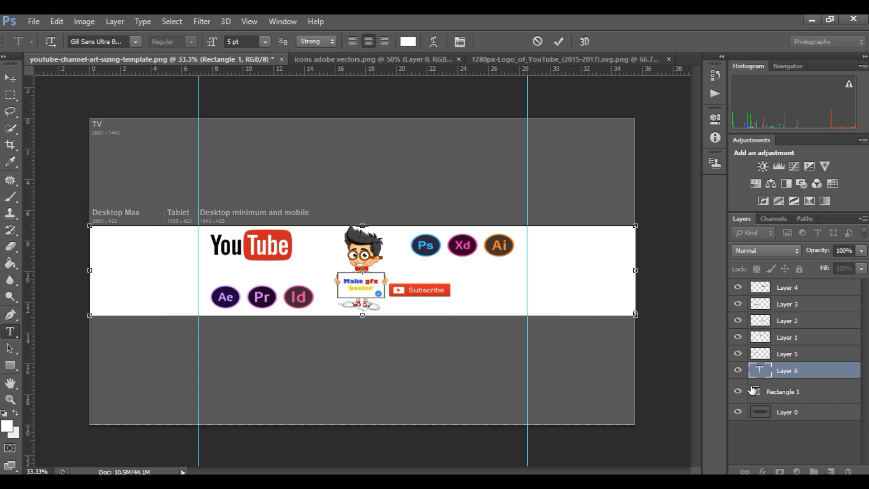
{"action": "left_click", "coordinate": [799, 393]}
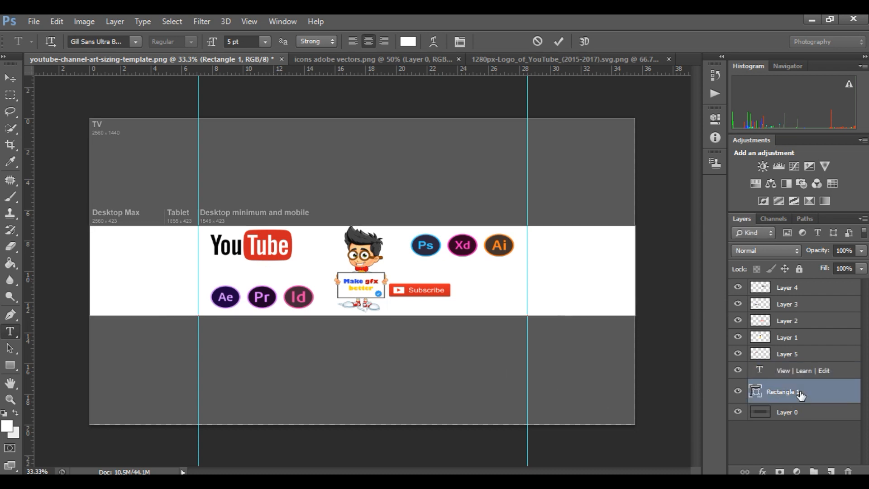
Try to move the View | Learn | Edit text layer down into the gray area below the white band.
{"action": "left_click", "coordinate": [783, 376]}
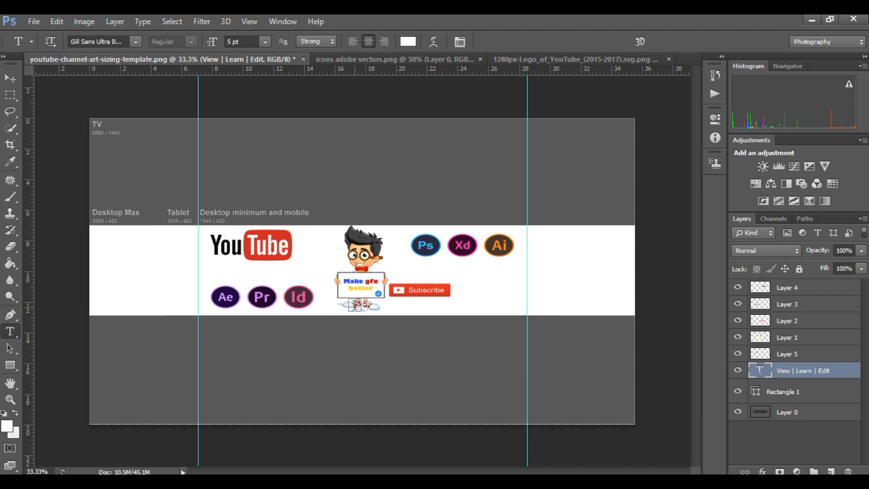
{"action": "left_click", "coordinate": [10, 77]}
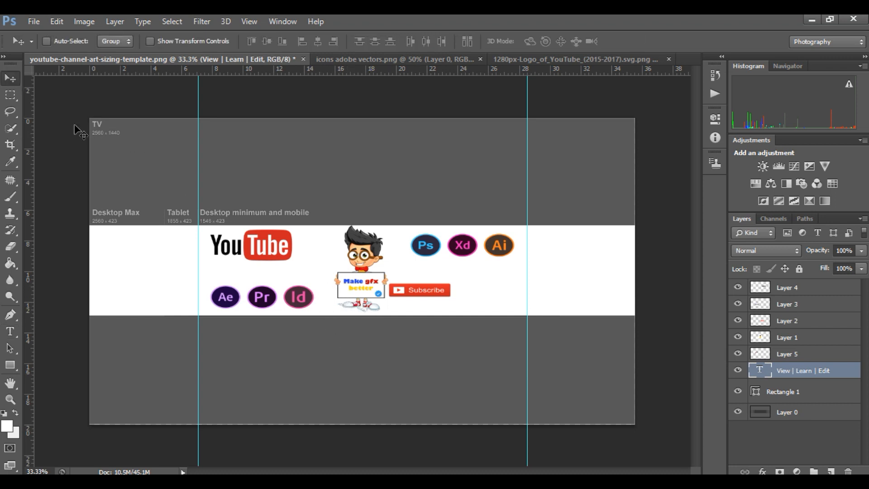
{"action": "left_click_drag", "start_coordinate": [295, 247], "coordinate": [271, 376]}
{"action": "left_click", "coordinate": [10, 333]}
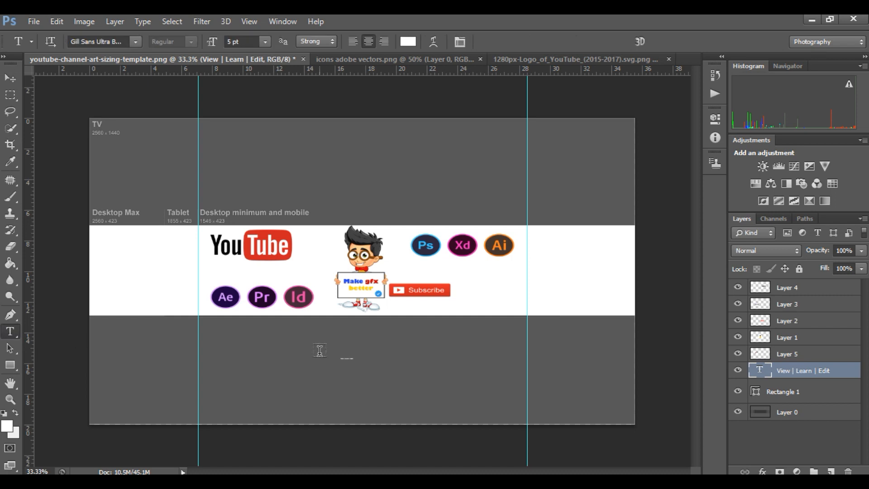
{"action": "left_click", "coordinate": [353, 358]}
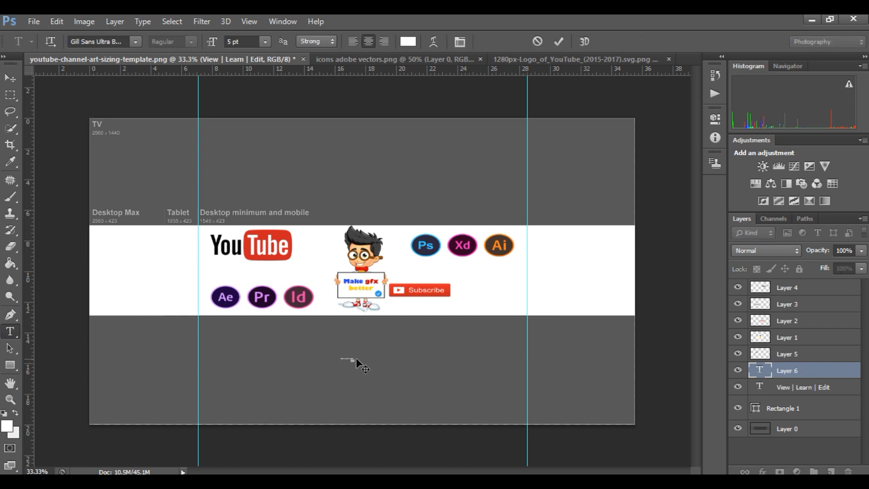
{"action": "key", "text": "ctrl+plus"}
{"action": "key", "text": "ctrl+plus"}
{"action": "key", "text": "ctrl+plus"}
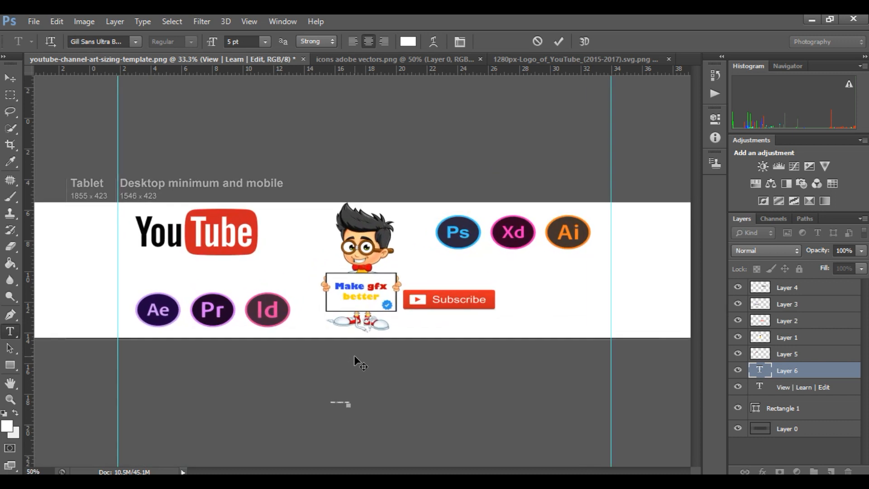
{"action": "scroll", "coordinate": [365, 360], "scroll_direction": "down", "scroll_amount": 8}
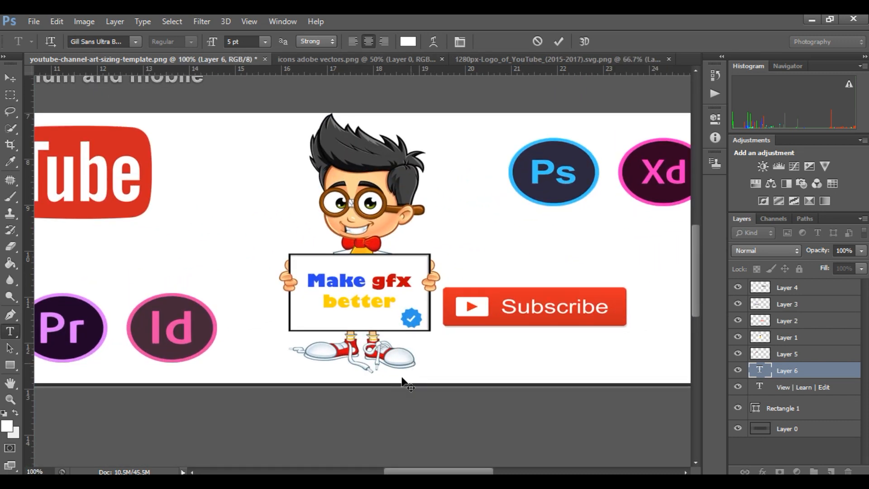
{"action": "key", "text": "ctrl+plus"}
{"action": "key", "text": "ctrl+plus"}
{"action": "key", "text": "ctrl+minus"}
{"action": "key", "text": "ctrl+minus"}
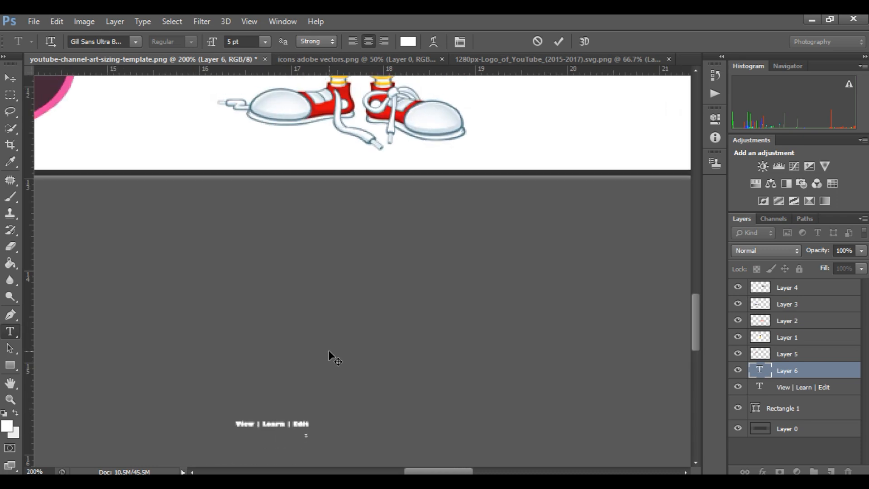
{"action": "key", "text": "ctrl+plus"}
{"action": "key", "text": "ctrl+plus"}
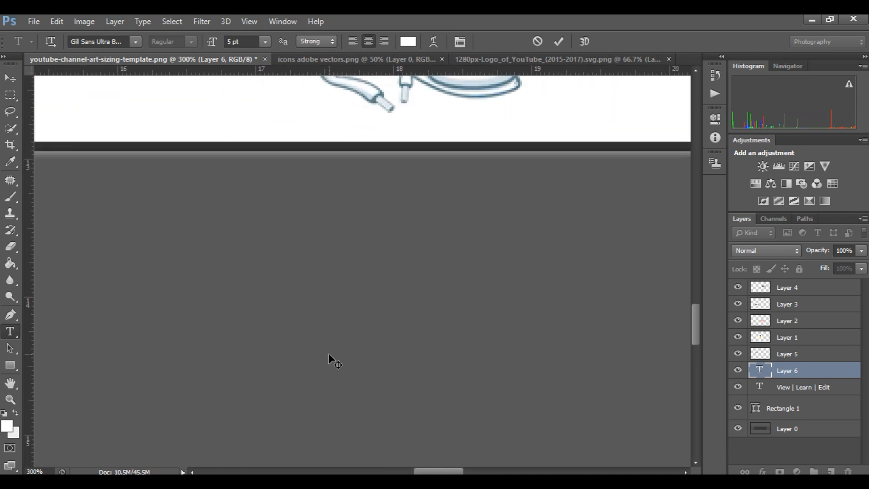
{"action": "scroll", "coordinate": [330, 354], "scroll_direction": "down", "scroll_amount": 3}
{"action": "scroll", "coordinate": [335, 355], "scroll_direction": "down", "scroll_amount": 3}
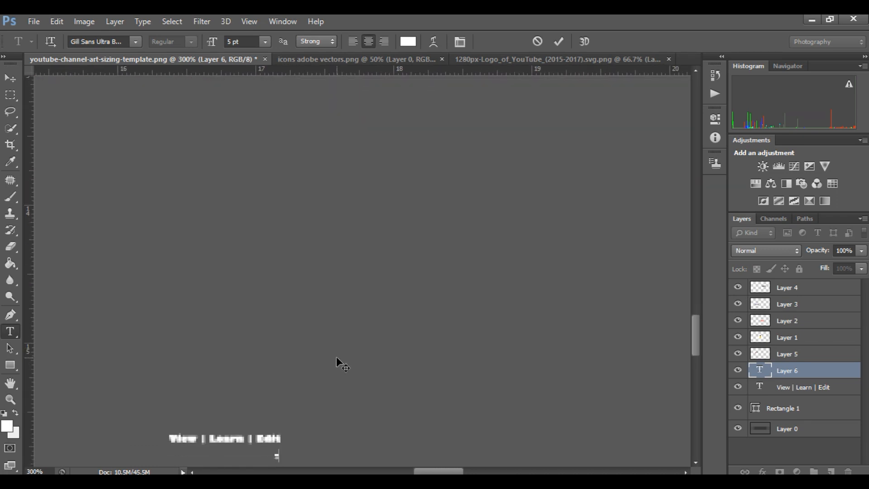
{"action": "scroll", "coordinate": [336, 357], "scroll_direction": "down", "scroll_amount": 1}
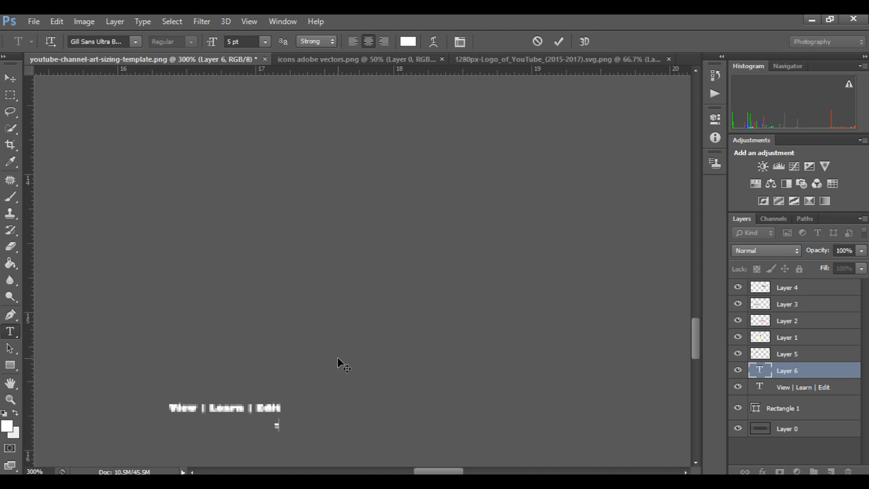
Set the View | Learn | Edit text's font size to 72 pt and delete the stray "-" text layer.
{"action": "left_click", "coordinate": [802, 391]}
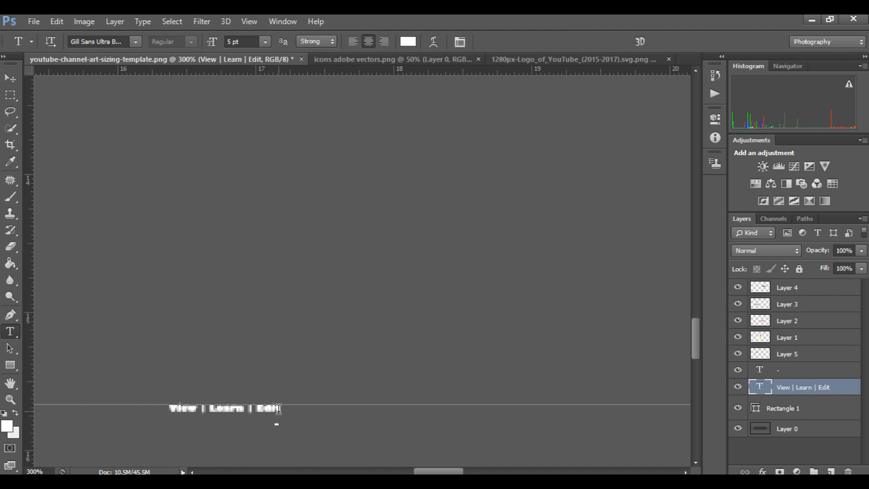
{"action": "left_click", "coordinate": [279, 409]}
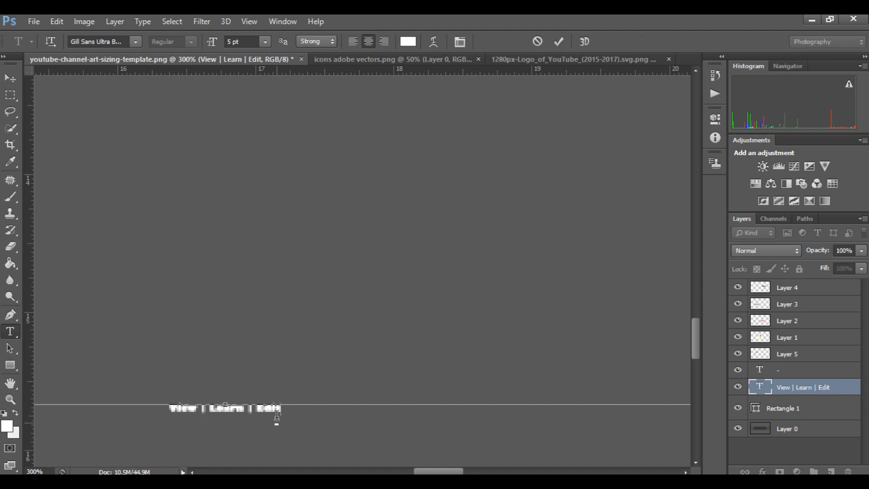
{"action": "left_click_drag", "start_coordinate": [282, 408], "coordinate": [149, 391]}
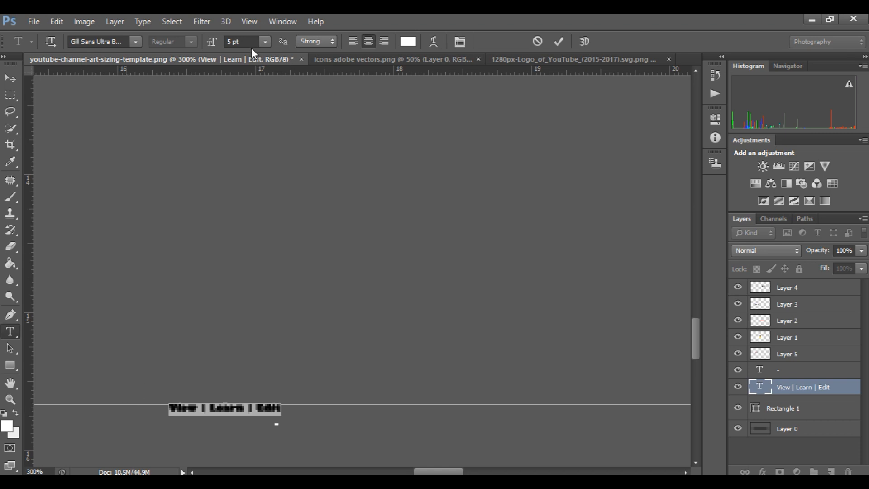
{"action": "left_click", "coordinate": [262, 42]}
{"action": "left_click", "coordinate": [267, 255]}
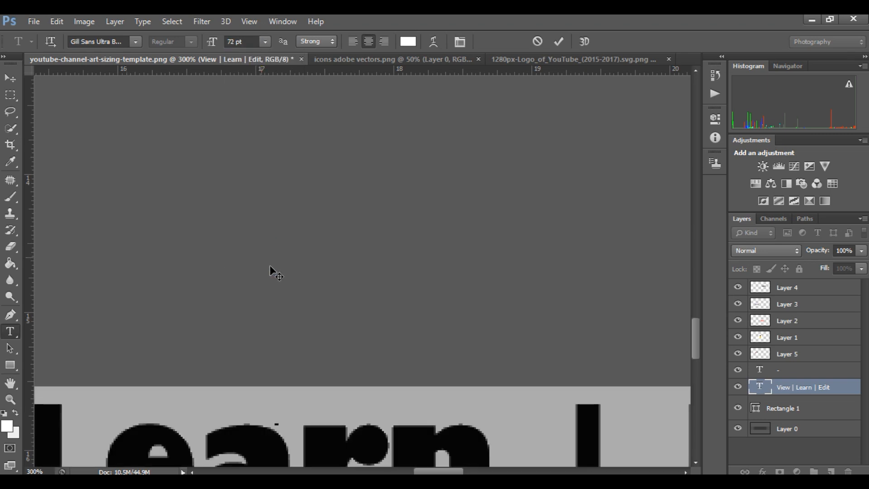
{"action": "left_click", "coordinate": [778, 372]}
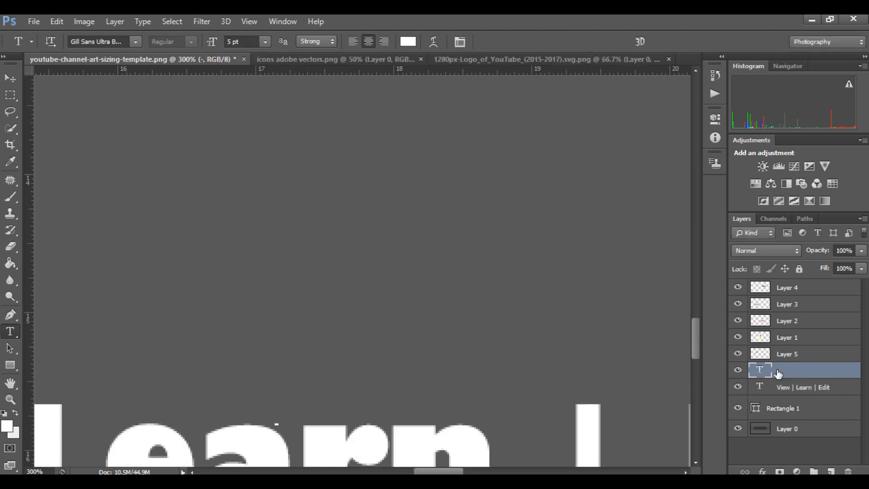
{"action": "key", "text": "Delete"}
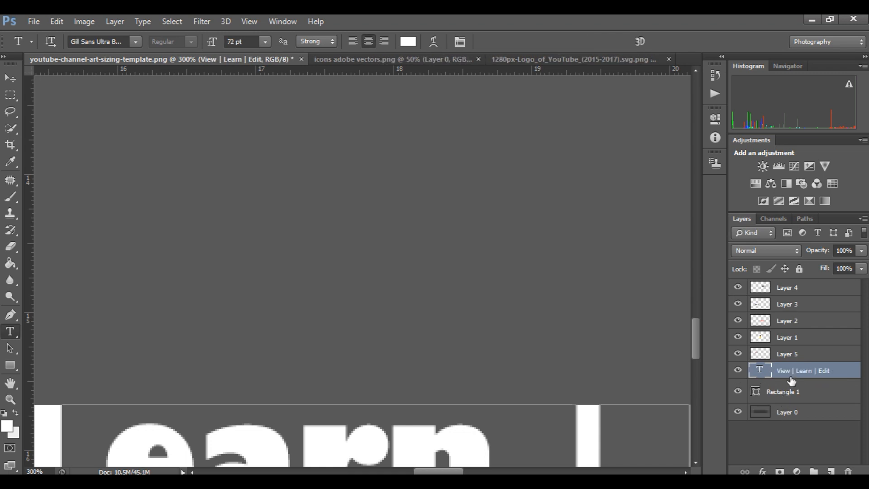
Recolor the whole View | Learn | Edit text to a strong red.
{"action": "key", "text": "ctrl+minus"}
{"action": "key", "text": "ctrl+minus"}
{"action": "key", "text": "ctrl+minus"}
{"action": "key", "text": "ctrl+minus"}
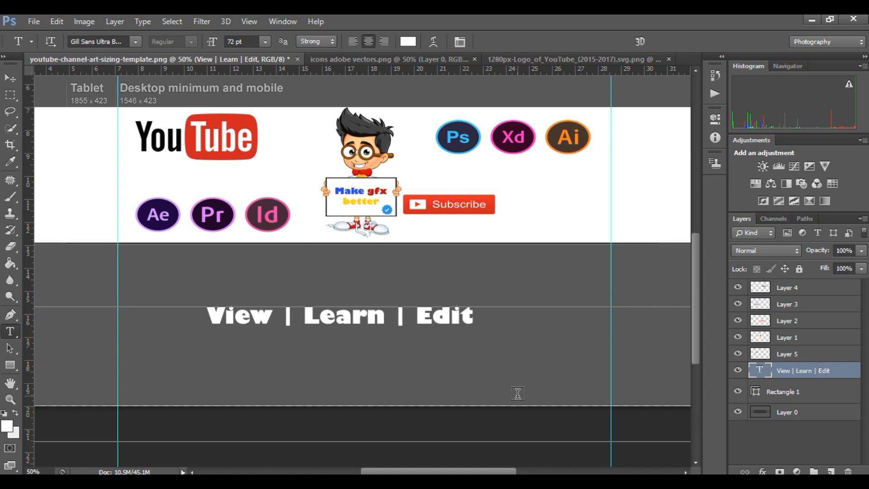
{"action": "key", "text": "ctrl+minus"}
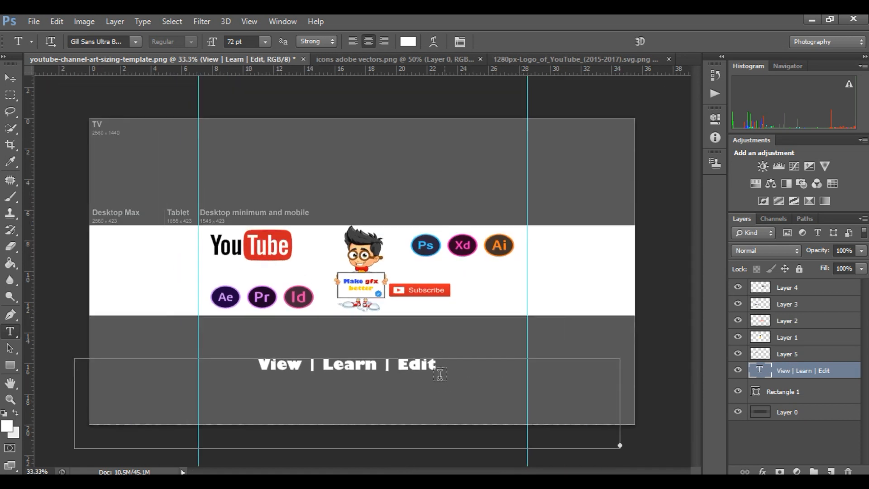
{"action": "left_click_drag", "start_coordinate": [432, 365], "coordinate": [420, 369]}
{"action": "left_click", "coordinate": [790, 388]}
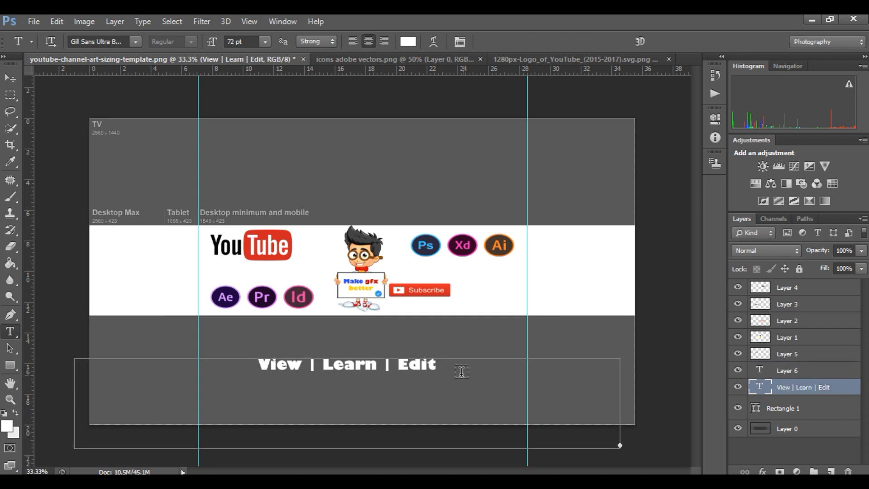
{"action": "left_click", "coordinate": [436, 365]}
{"action": "left_click_drag", "start_coordinate": [436, 366], "coordinate": [231, 362]}
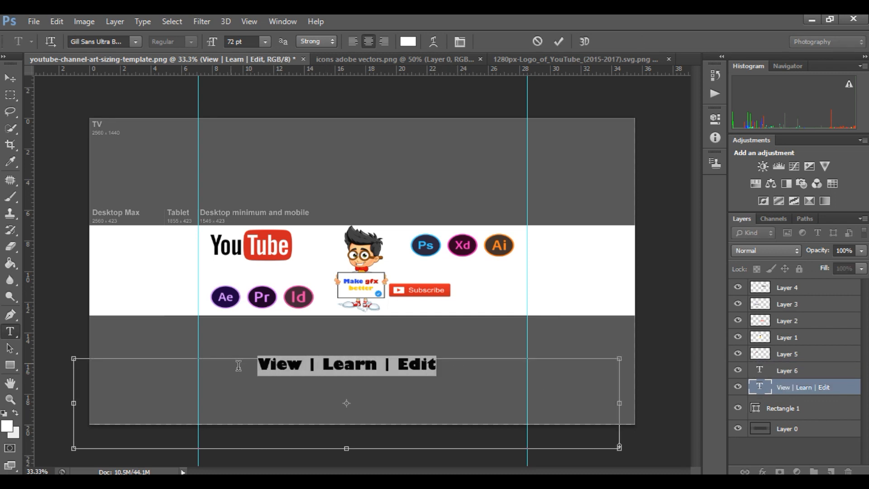
{"action": "left_click", "coordinate": [406, 42]}
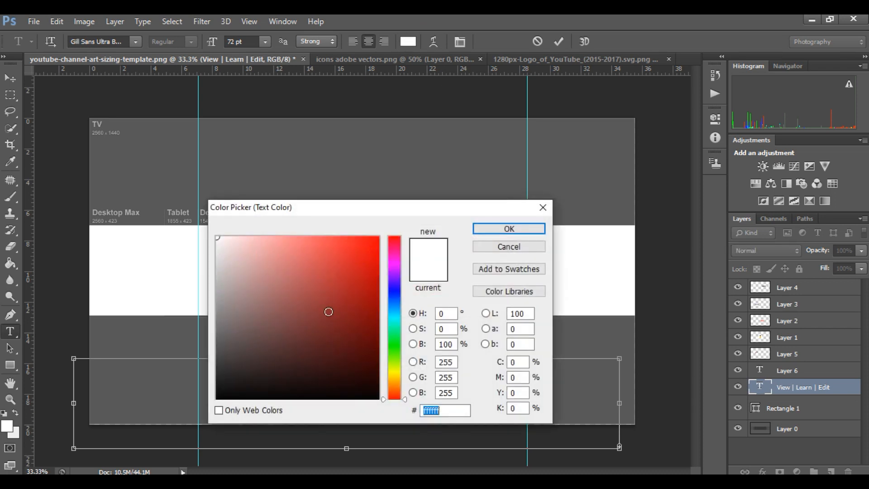
{"action": "left_click_drag", "start_coordinate": [357, 274], "coordinate": [370, 281]}
{"action": "left_click", "coordinate": [511, 230]}
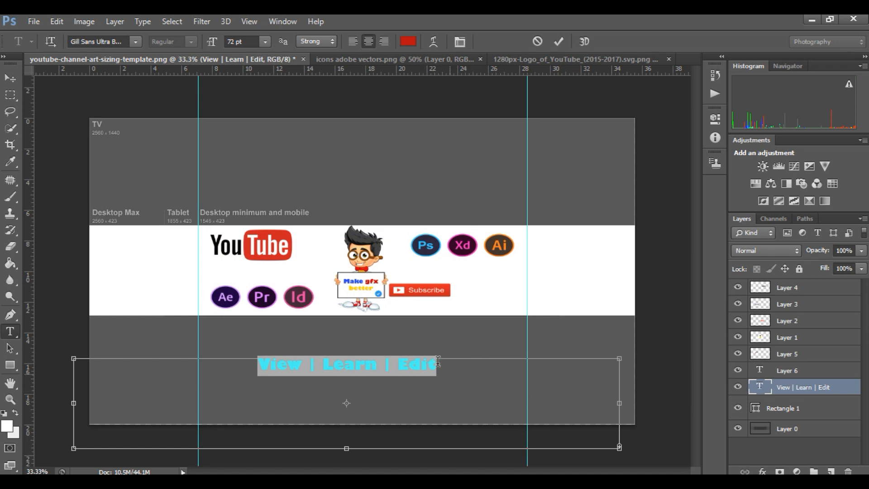
Try to place the red View | Learn | Edit text between the YouTube logo and the Ae, Pr, Id icons.
{"action": "left_click", "coordinate": [10, 78]}
{"action": "left_click_drag", "start_coordinate": [341, 370], "coordinate": [288, 281]}
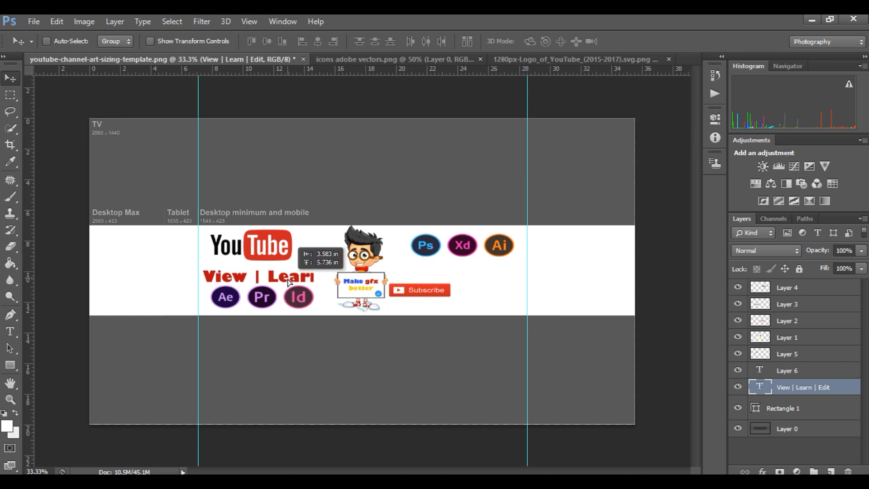
{"action": "left_click_drag", "start_coordinate": [287, 281], "coordinate": [325, 355]}
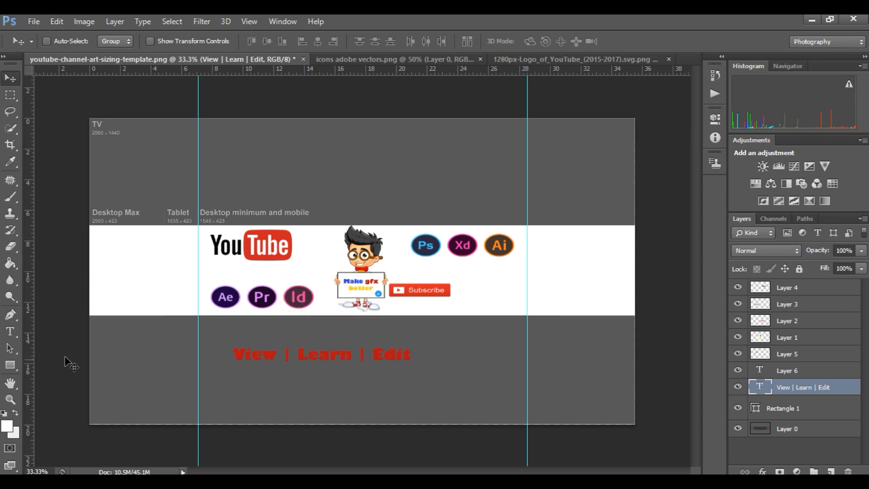
Change the whole View | Learn | Edit text's color to black, hex 000000.
{"action": "left_click", "coordinate": [15, 331]}
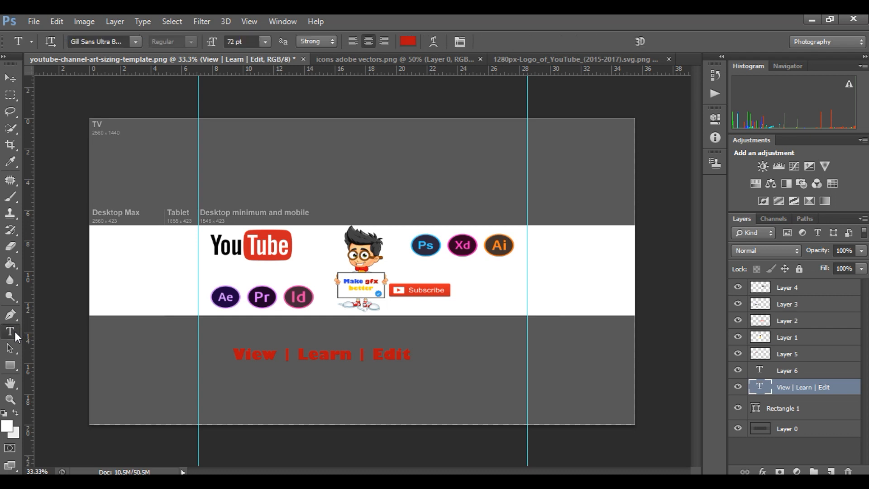
{"action": "left_click", "coordinate": [410, 358]}
{"action": "left_click_drag", "start_coordinate": [411, 357], "coordinate": [200, 338]}
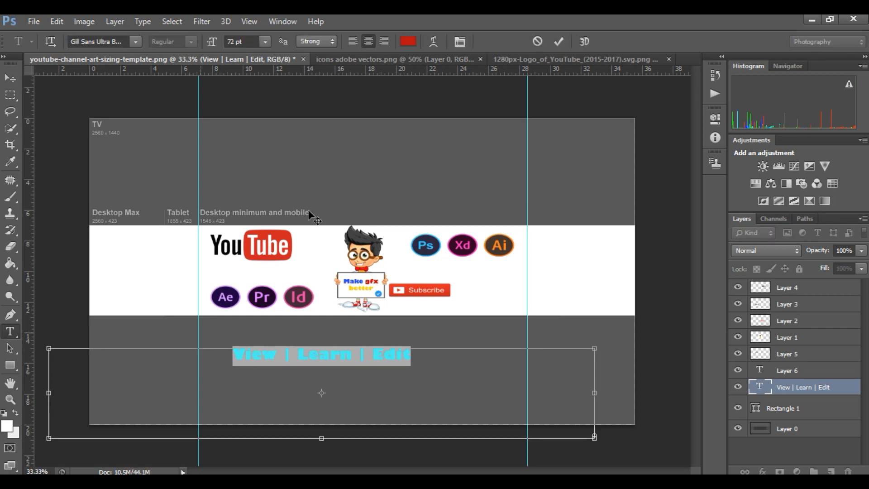
{"action": "left_click", "coordinate": [408, 41]}
{"action": "type", "text": "000000"}
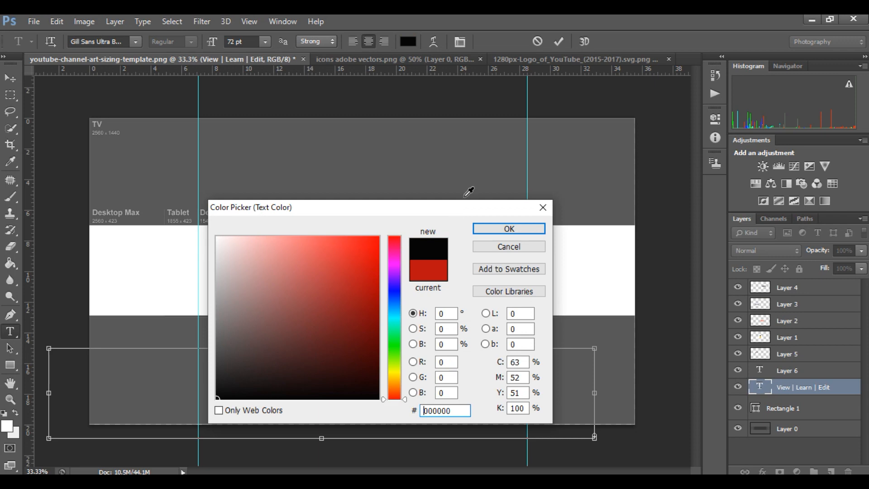
{"action": "left_click", "coordinate": [483, 235]}
Try Agency FB Bold on the View | Learn | Edit text, and set its font to Arial Bold.
{"action": "left_click", "coordinate": [135, 43]}
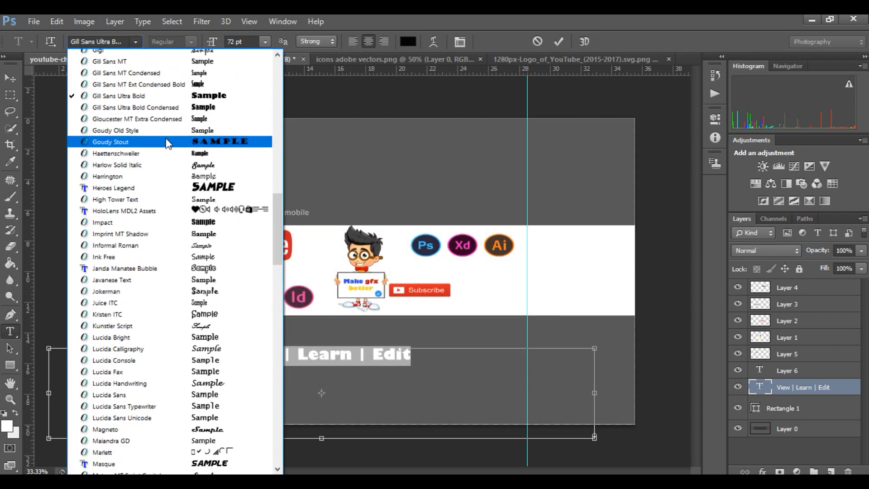
{"action": "scroll", "coordinate": [170, 140], "scroll_direction": "up", "scroll_amount": 15}
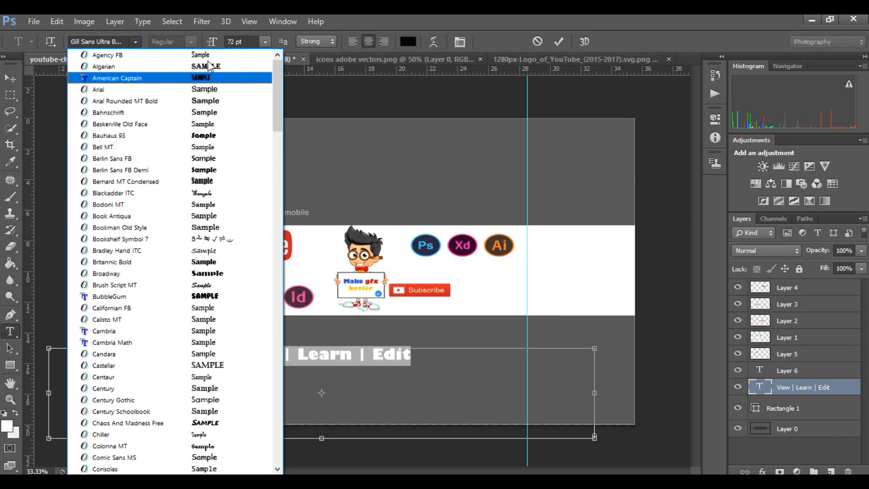
{"action": "left_click", "coordinate": [209, 57]}
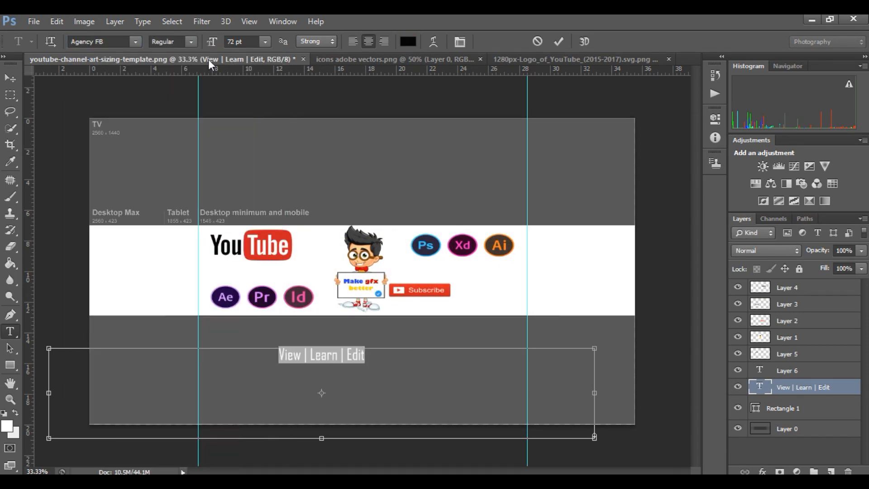
{"action": "left_click", "coordinate": [192, 43]}
{"action": "left_click", "coordinate": [173, 64]}
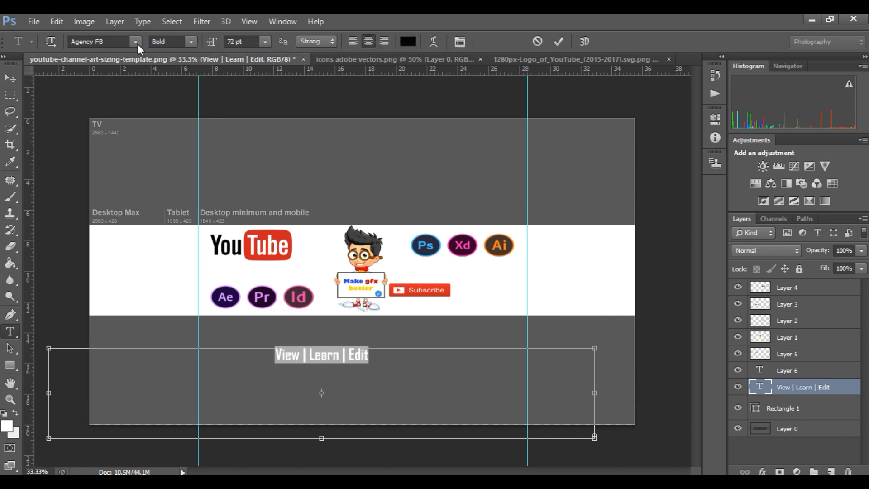
{"action": "left_click", "coordinate": [137, 43]}
{"action": "left_click", "coordinate": [163, 89]}
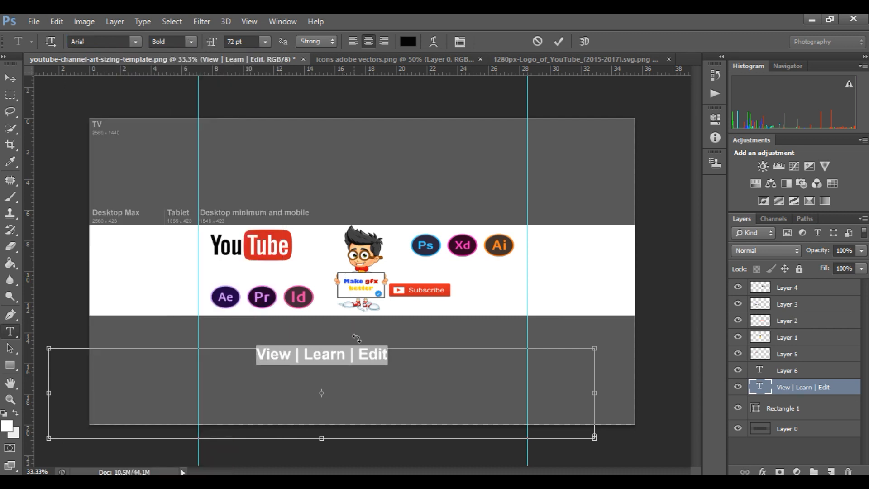
Reduce the View | Learn | Edit text to 36 pt and place it in the white band directly below the YouTube logo.
{"action": "left_click", "coordinate": [265, 42]}
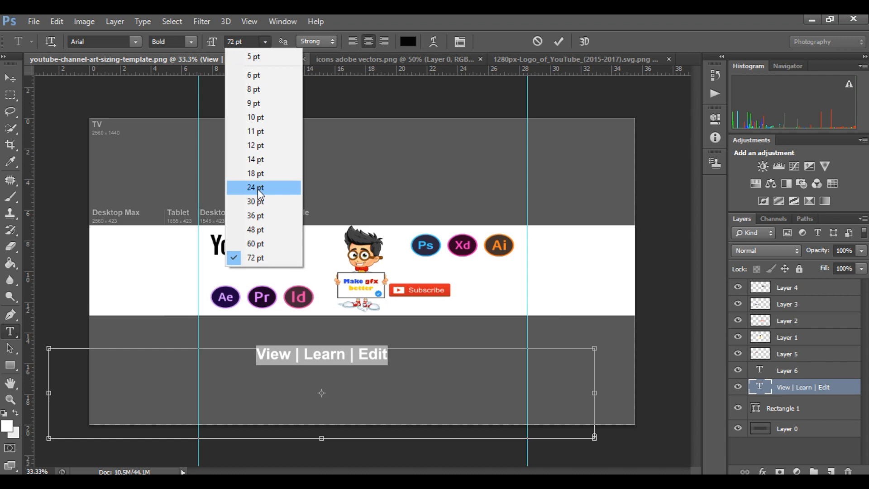
{"action": "left_click", "coordinate": [259, 188]}
{"action": "left_click", "coordinate": [265, 42]}
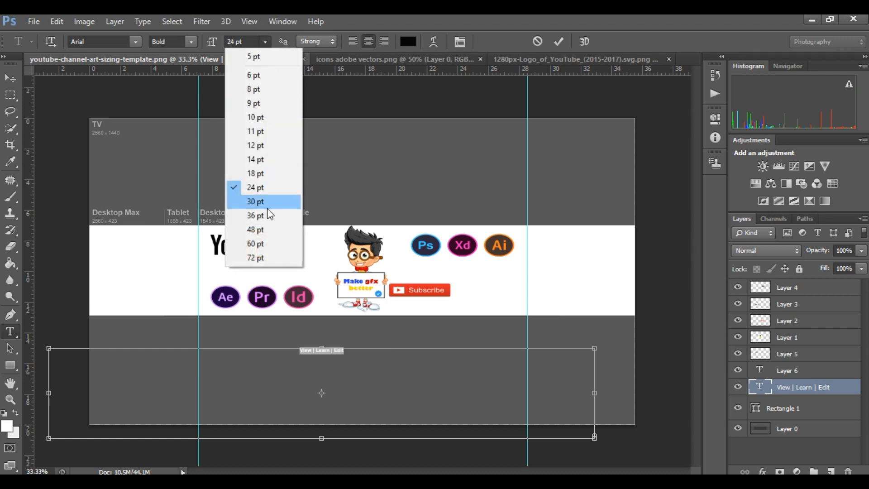
{"action": "left_click", "coordinate": [255, 215]}
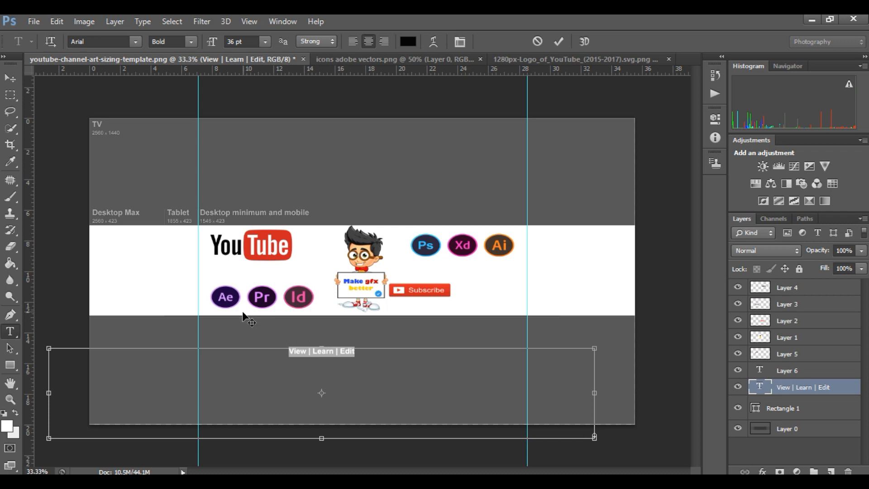
{"action": "left_click_drag", "start_coordinate": [245, 313], "coordinate": [172, 241]}
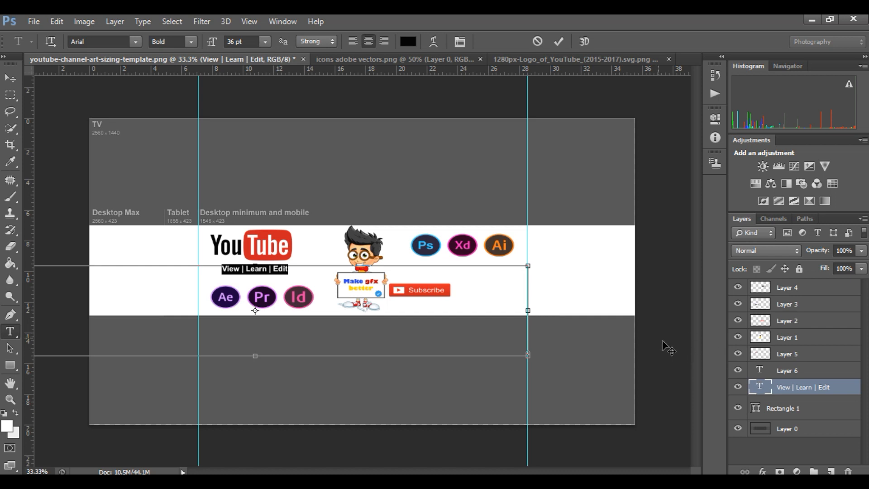
{"action": "left_click", "coordinate": [772, 412]}
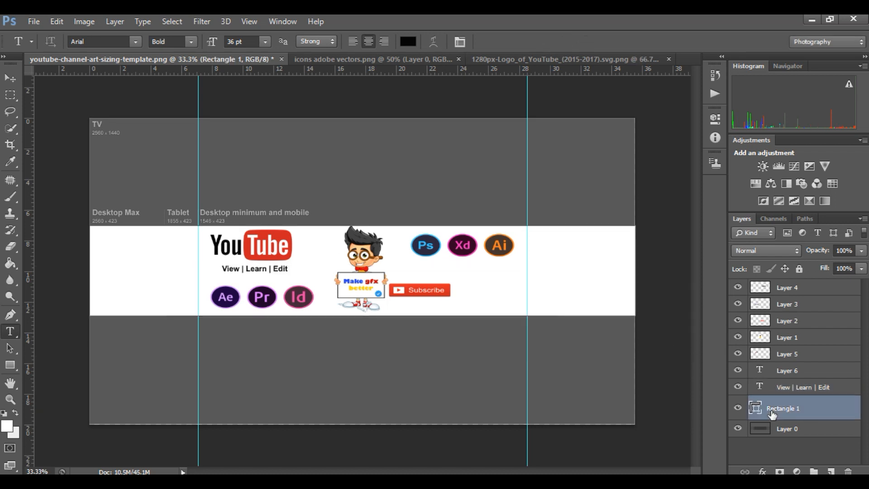
Set up saving a copy of the channel art in JPEG format with the file name my channel art.
{"action": "left_click", "coordinate": [803, 392]}
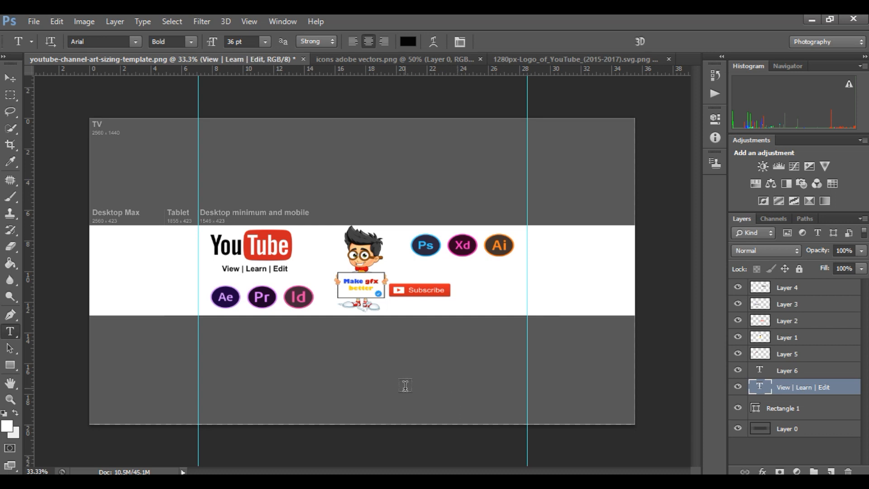
{"action": "key", "text": "ctrl+shift+s"}
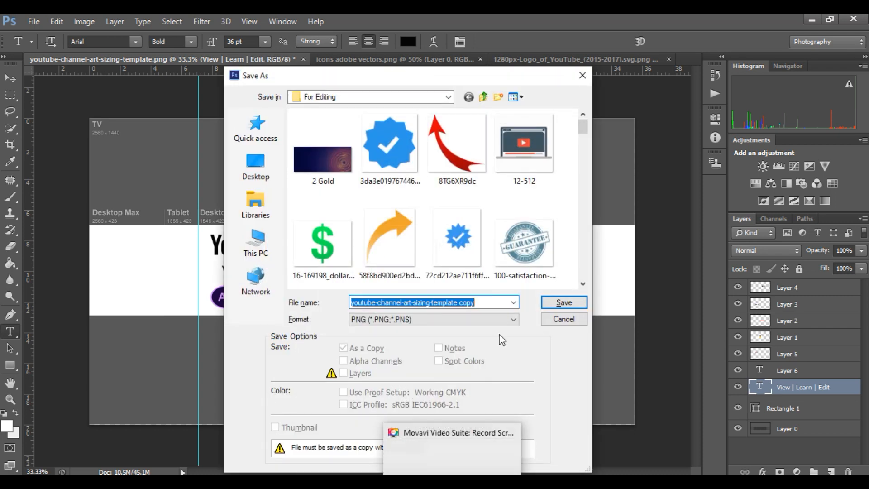
{"action": "left_click", "coordinate": [445, 320]}
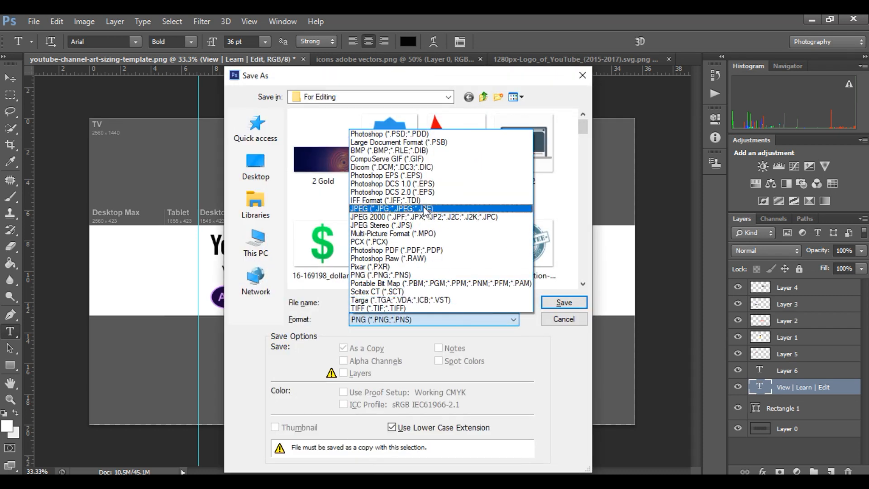
{"action": "left_click", "coordinate": [429, 208]}
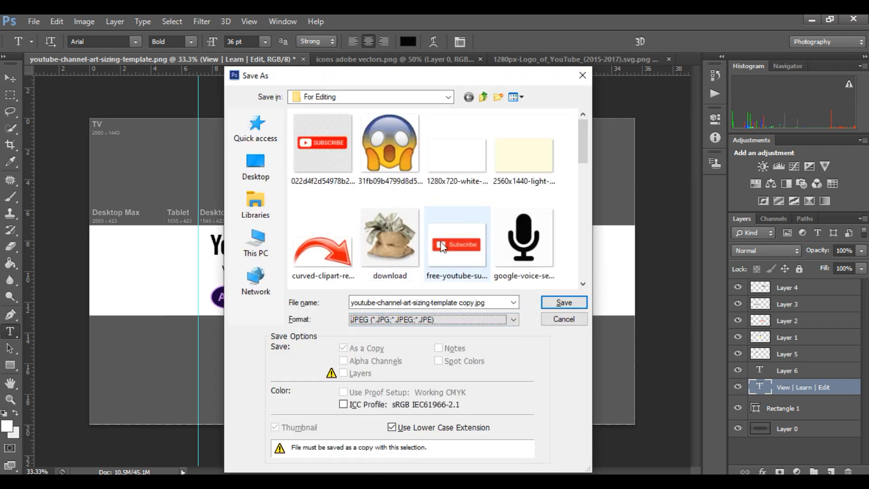
{"action": "left_click", "coordinate": [491, 304]}
{"action": "type", "text": "my channel a"}
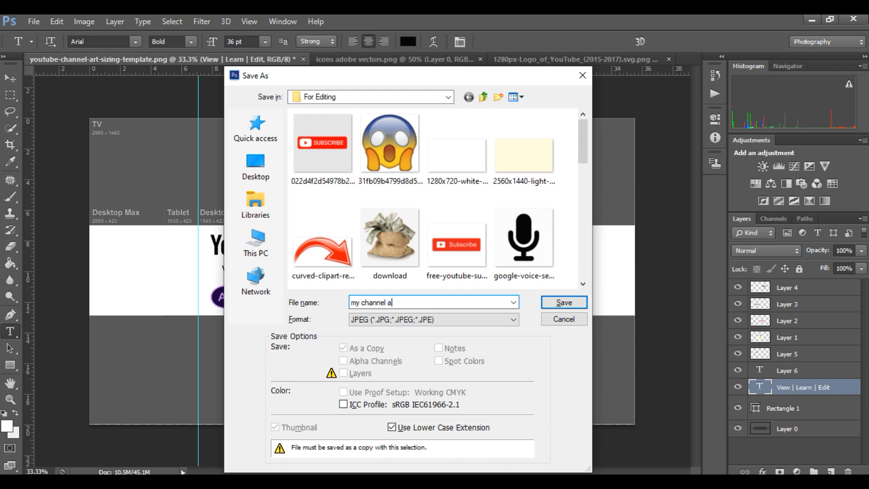
{"action": "type", "text": "rt"}
Save the JPEG copy into the Make Gfx Better folder inside Graphics Creator on drive F, at quality 8 (High) with Baseline ("Standard") format.
{"action": "left_click", "coordinate": [483, 97]}
{"action": "left_click", "coordinate": [485, 98]}
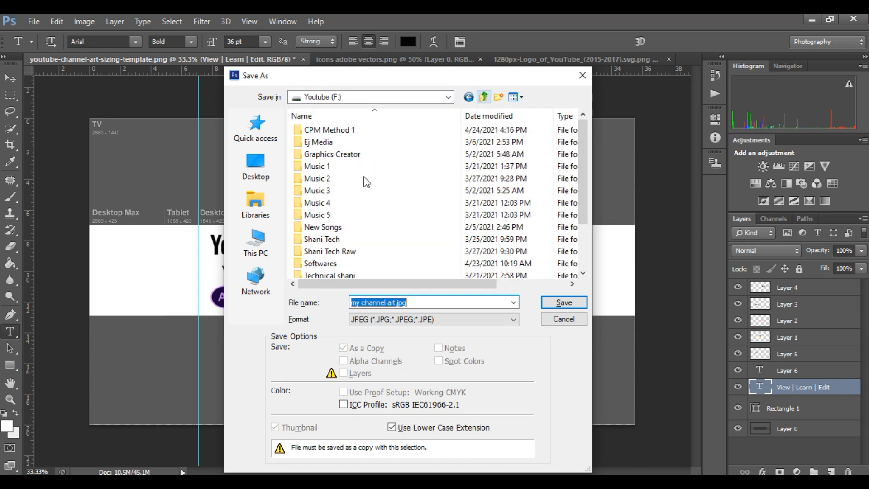
{"action": "double_click", "coordinate": [358, 154]}
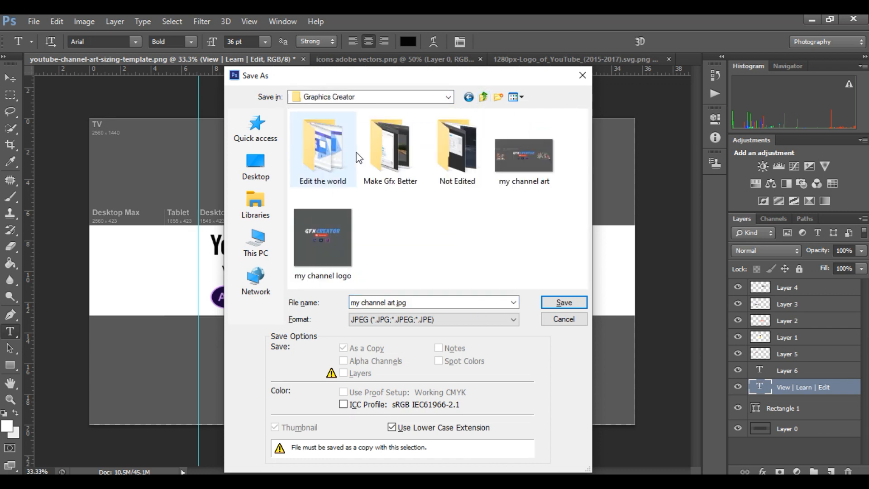
{"action": "double_click", "coordinate": [395, 157]}
{"action": "left_click", "coordinate": [561, 306]}
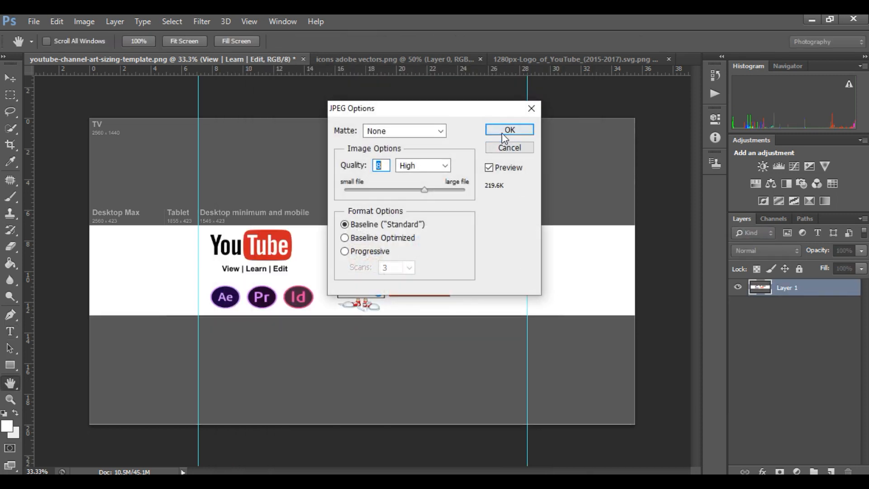
{"action": "left_click", "coordinate": [509, 130]}
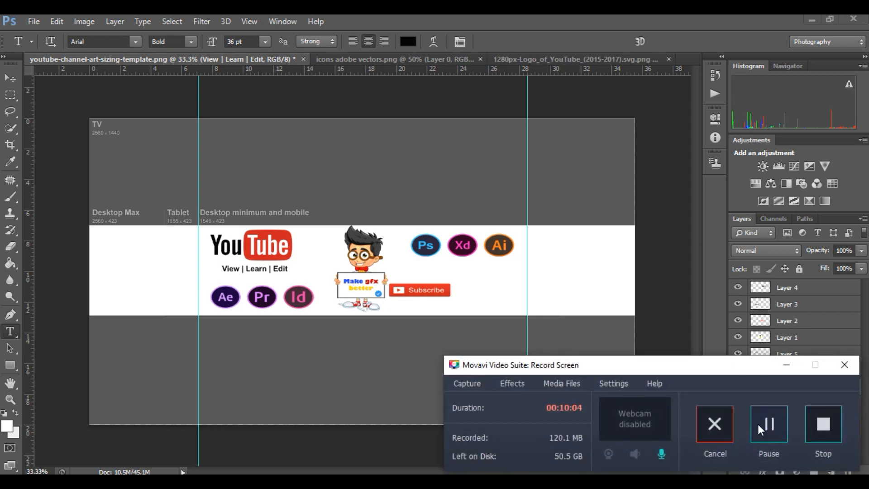